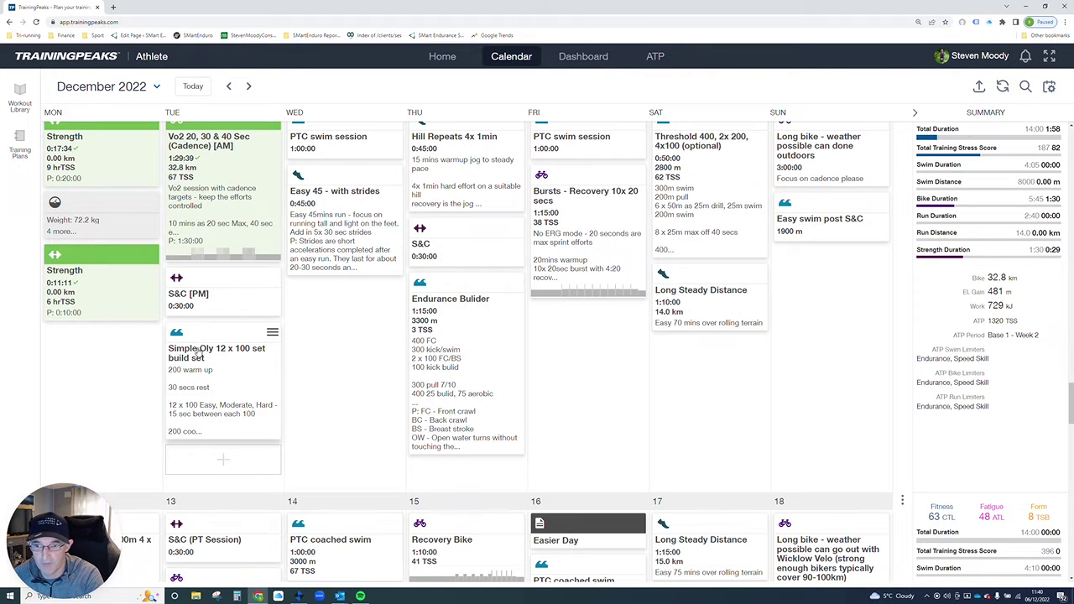
- Open Tuesday 6 December's Simple Oly 12 x 100 swim workout and focus its description
left_click(199, 350)
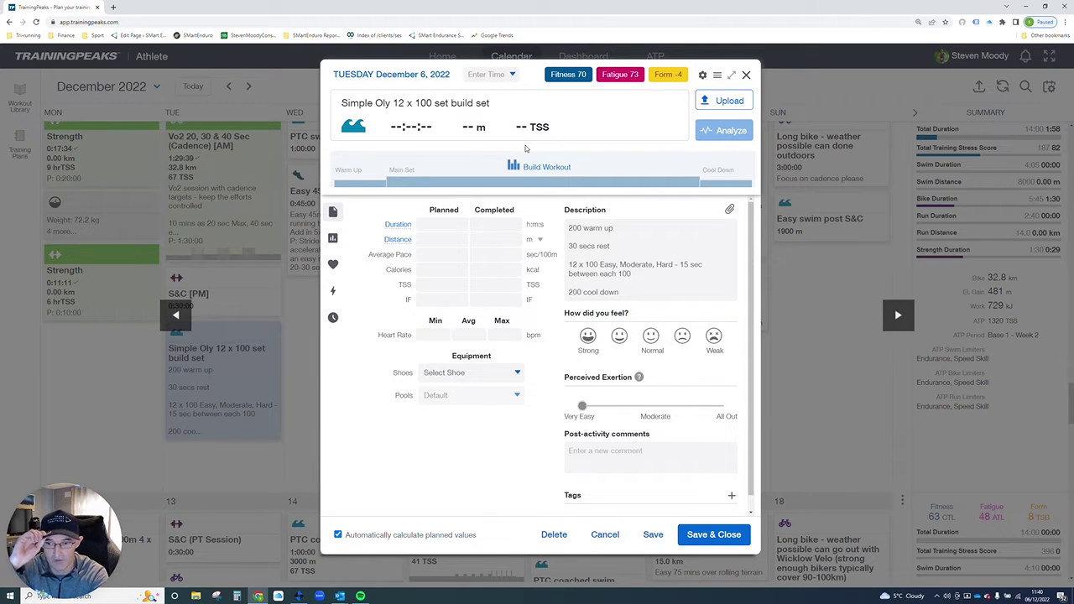
left_click(602, 245)
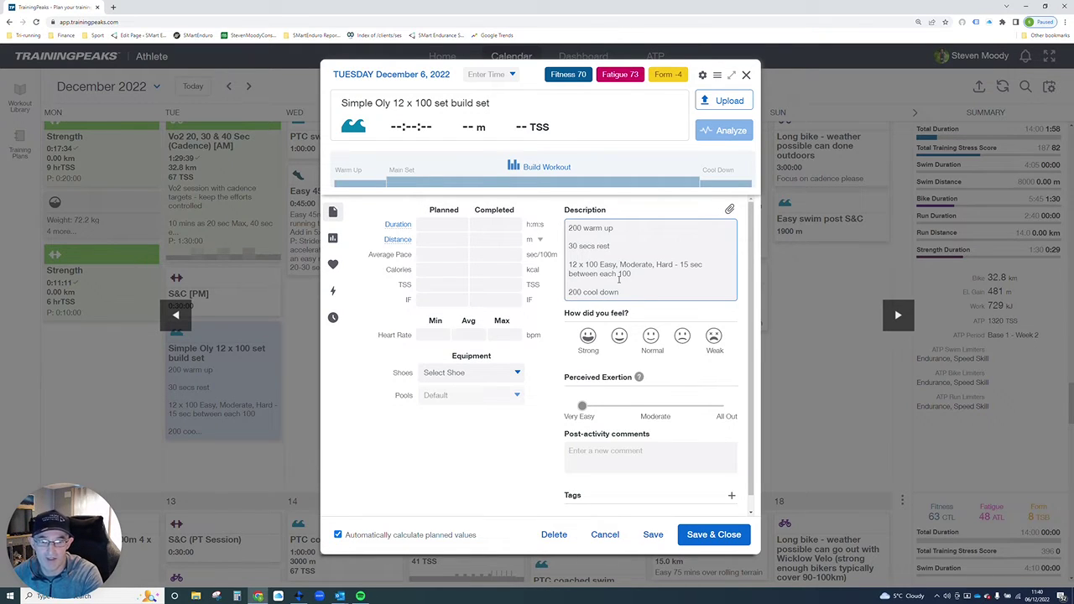
- Start the workout builder with Distance, metres, % Threshold Pace and Range settings
left_click(525, 167)
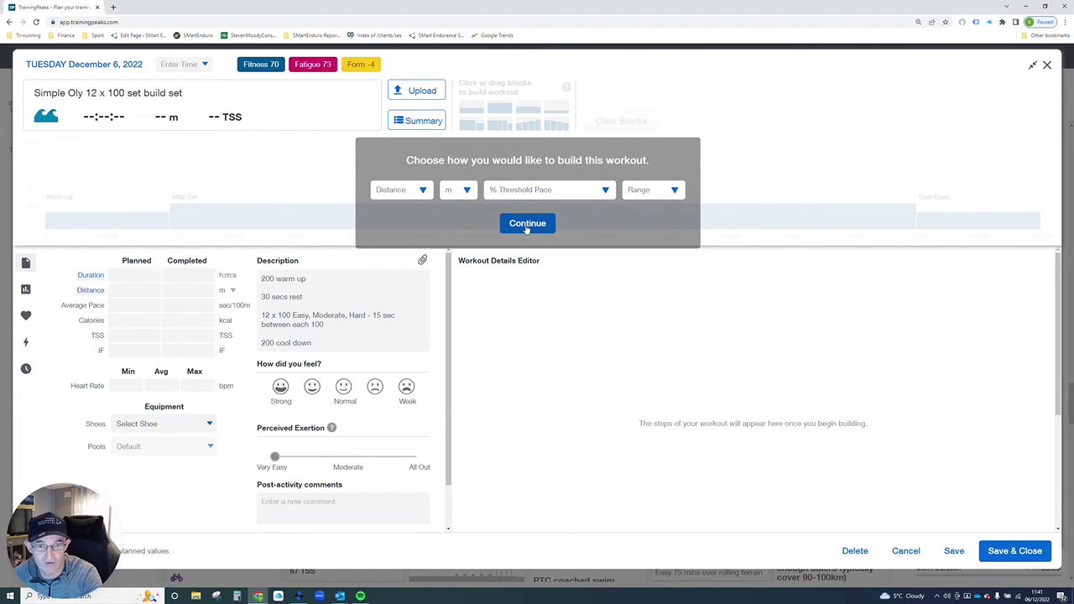
left_click(527, 224)
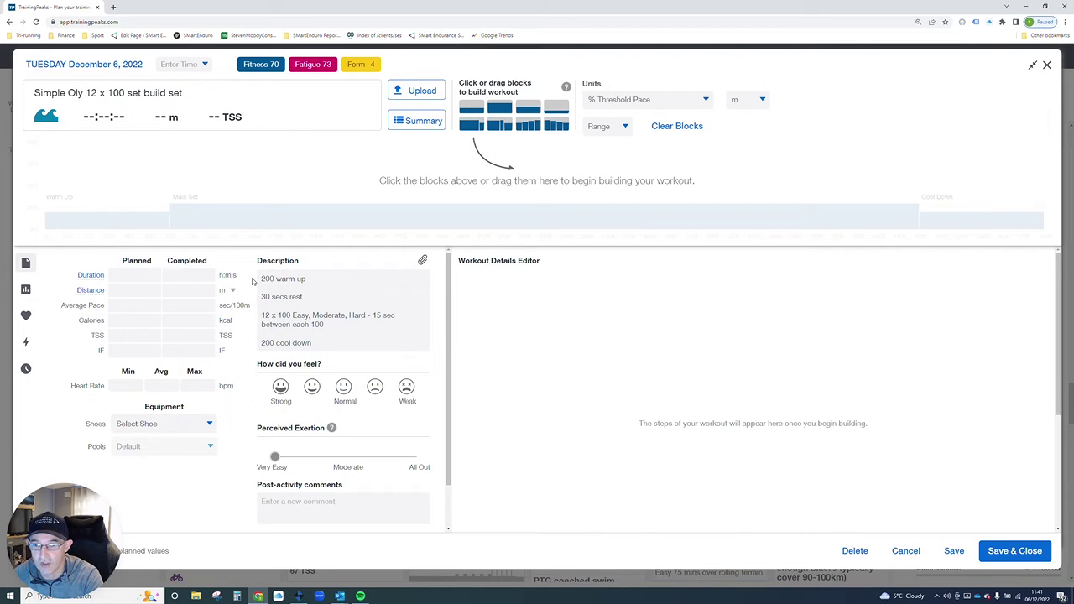
- Add a Warm up block and change its distance from 600 to 200 m
left_click(310, 279)
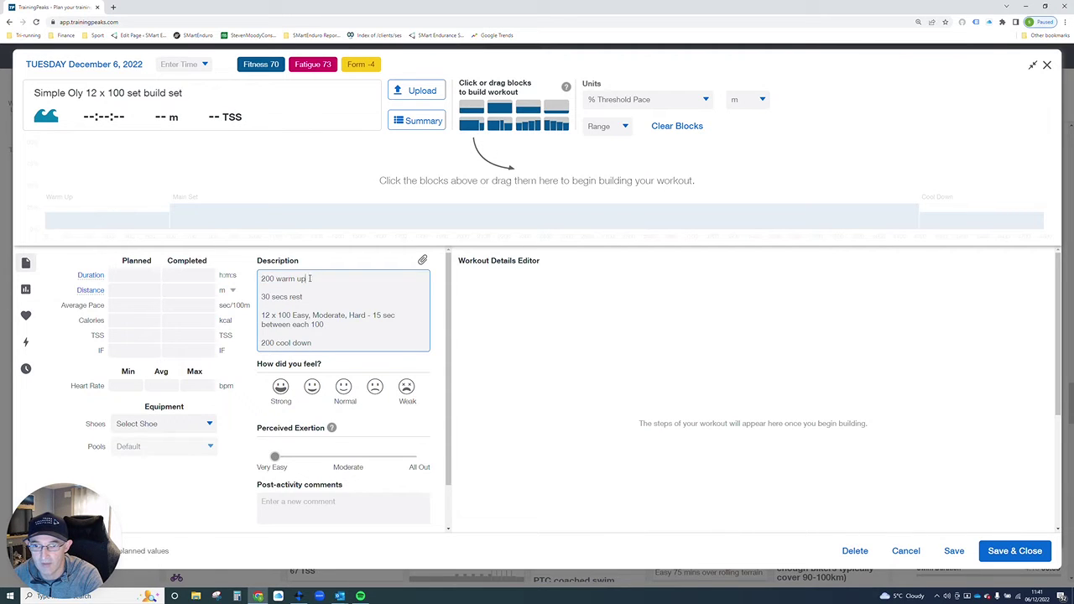
left_click_drag(472, 109, 436, 209)
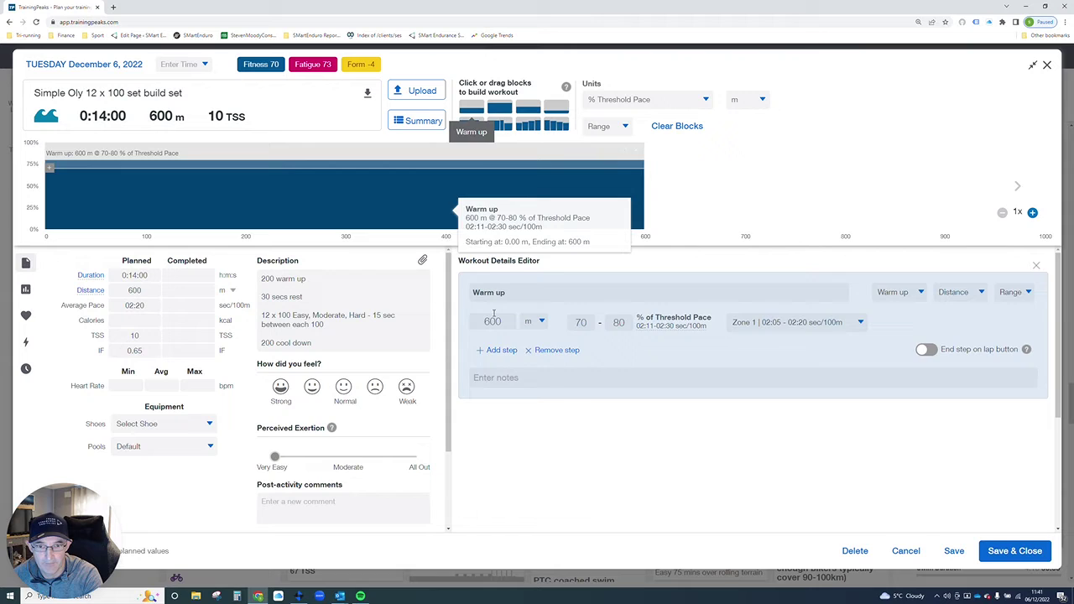
left_click(493, 321)
double_click(492, 322)
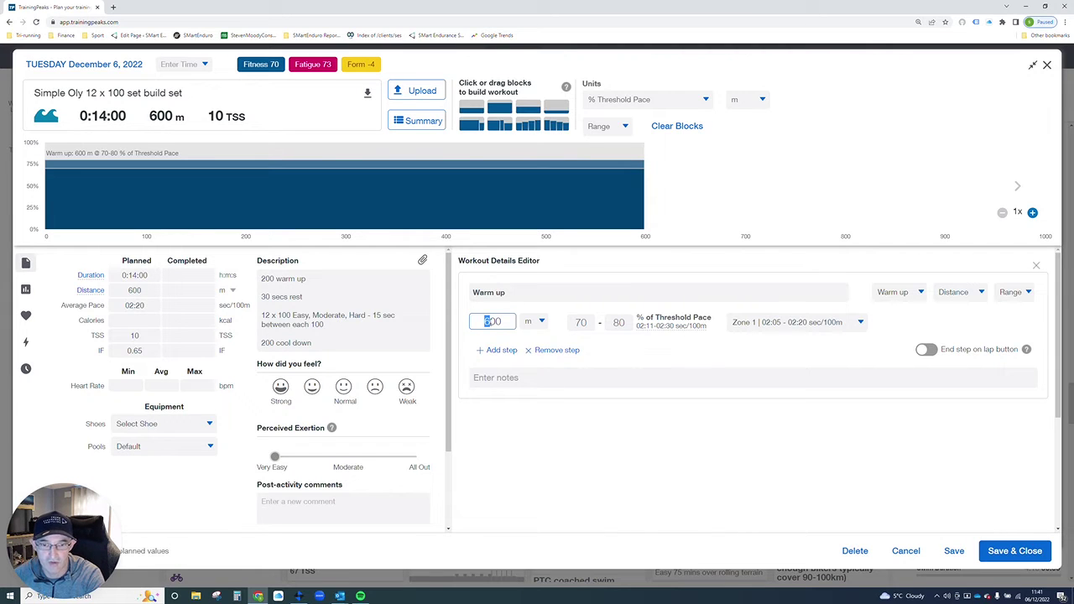
left_click_drag(490, 322, 495, 322)
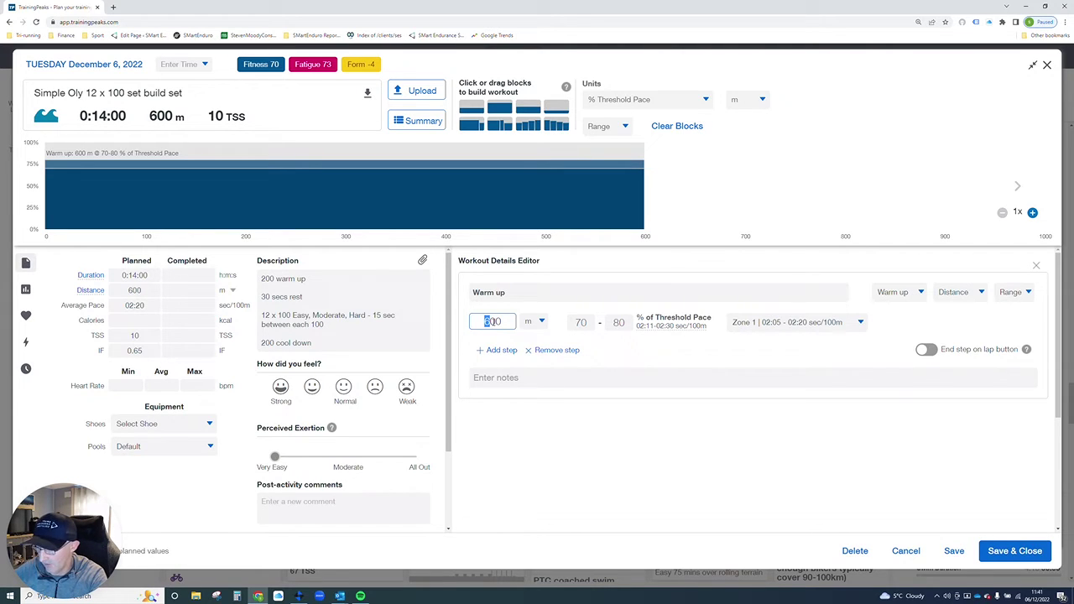
type("2")
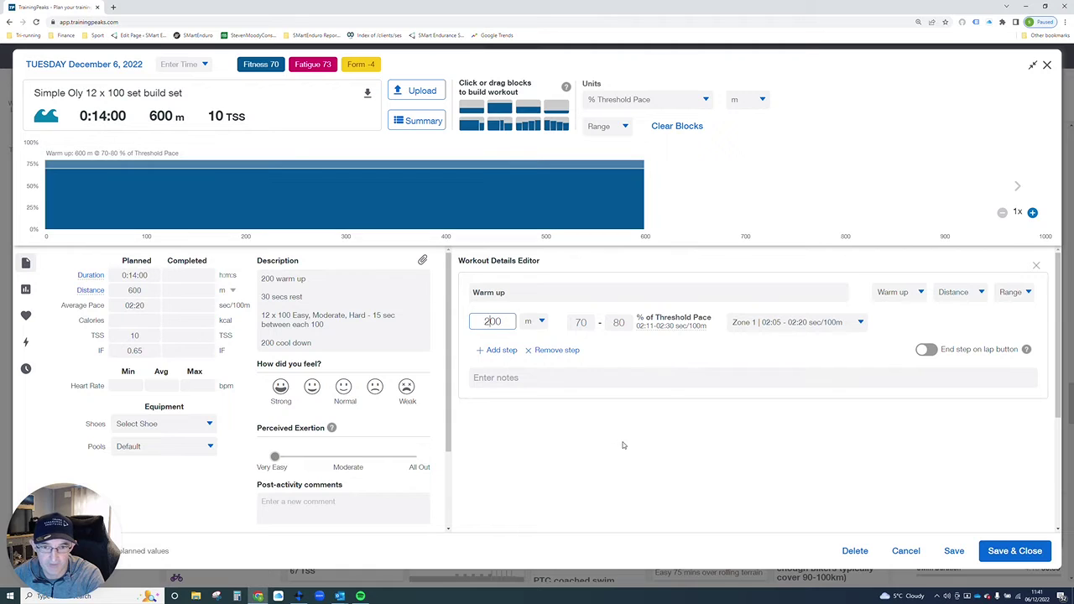
left_click(623, 446)
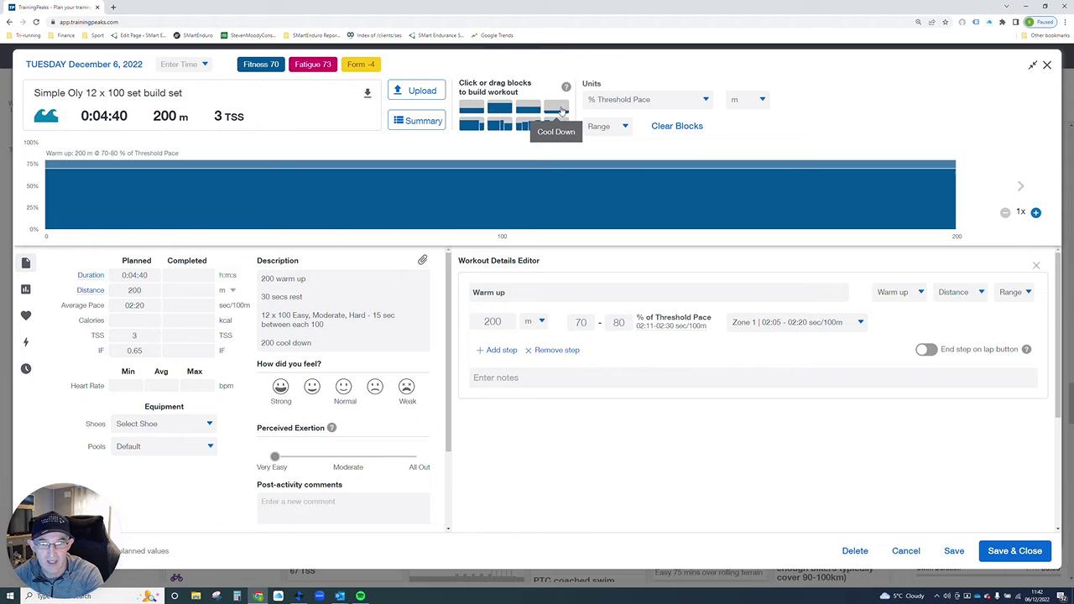
- Add a Recovery block named Rest, measured by duration with a single target
left_click_drag(527, 111, 935, 192)
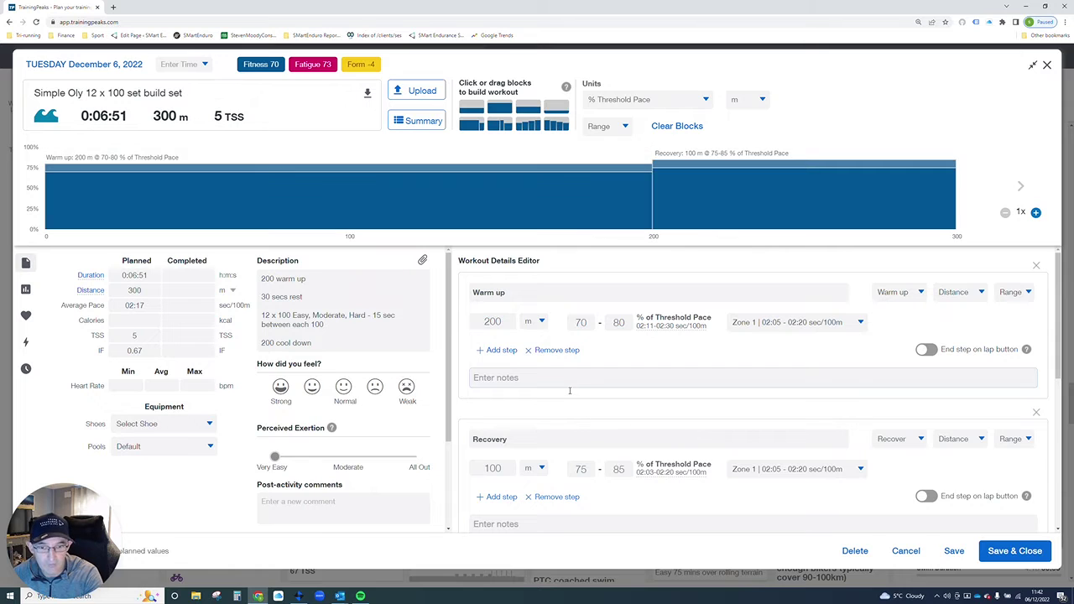
scroll(537, 378, "down", 1)
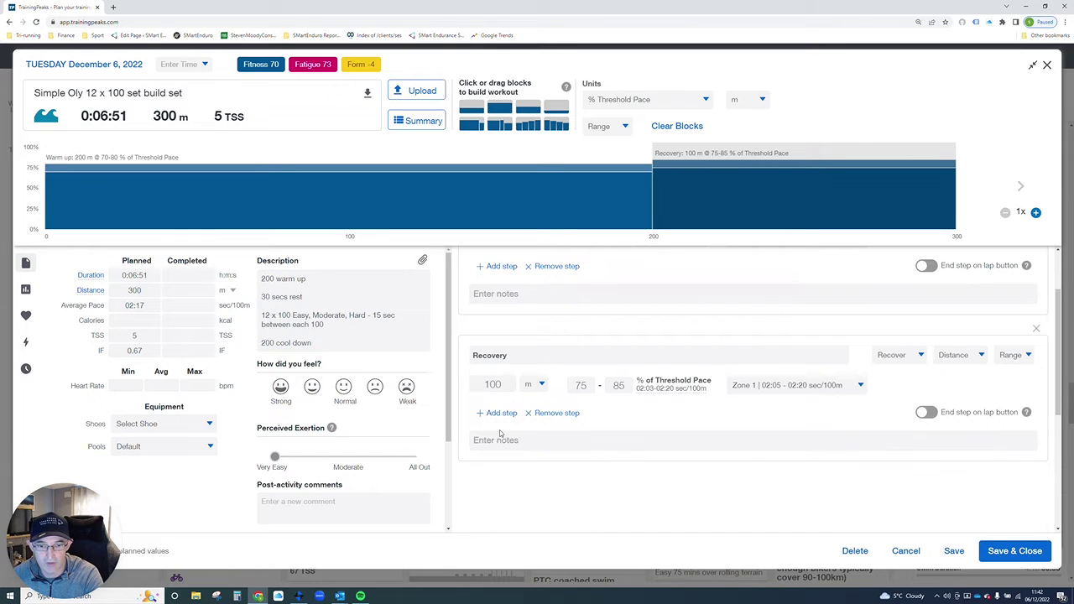
double_click(489, 356)
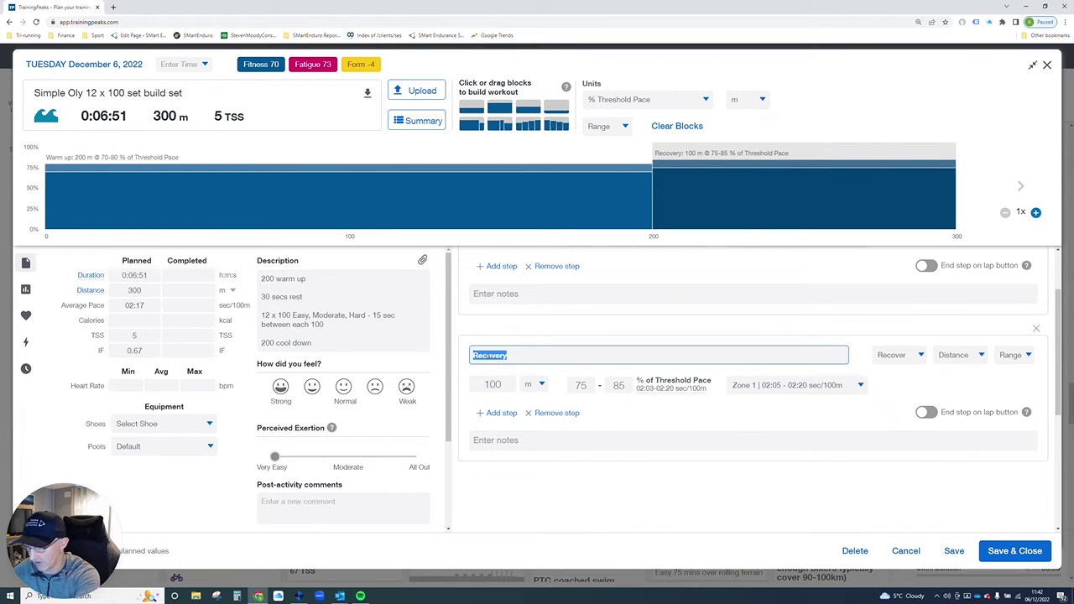
type("Rest")
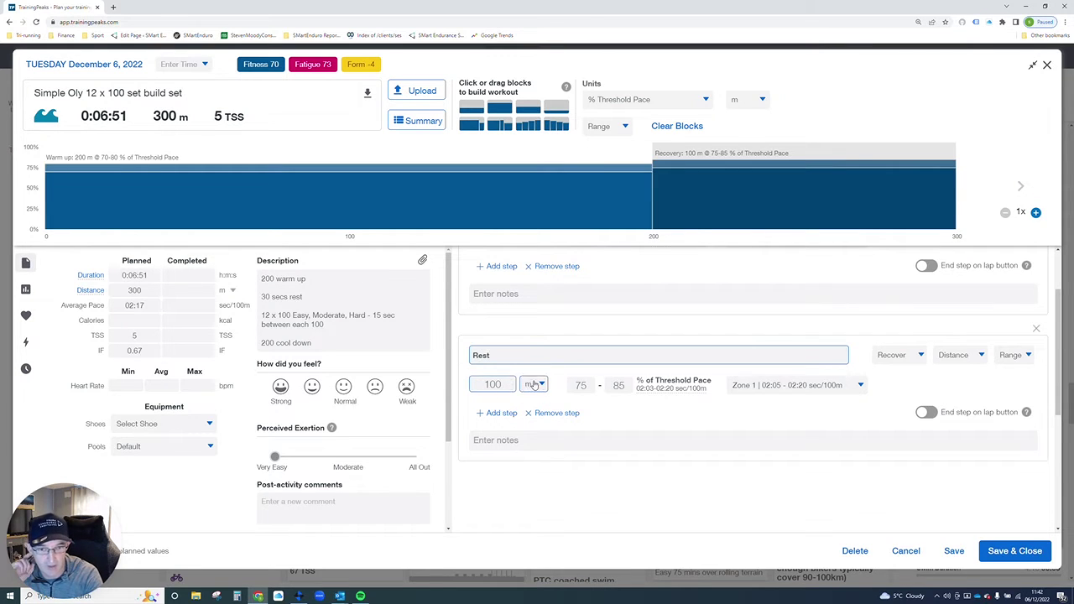
left_click(981, 356)
left_click(955, 370)
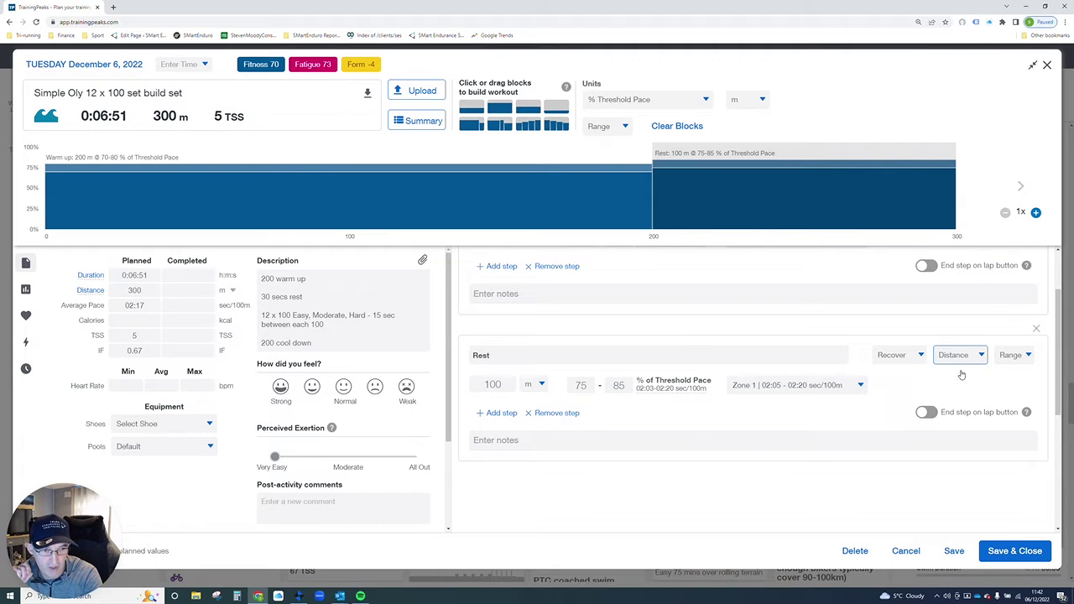
left_click(1024, 361)
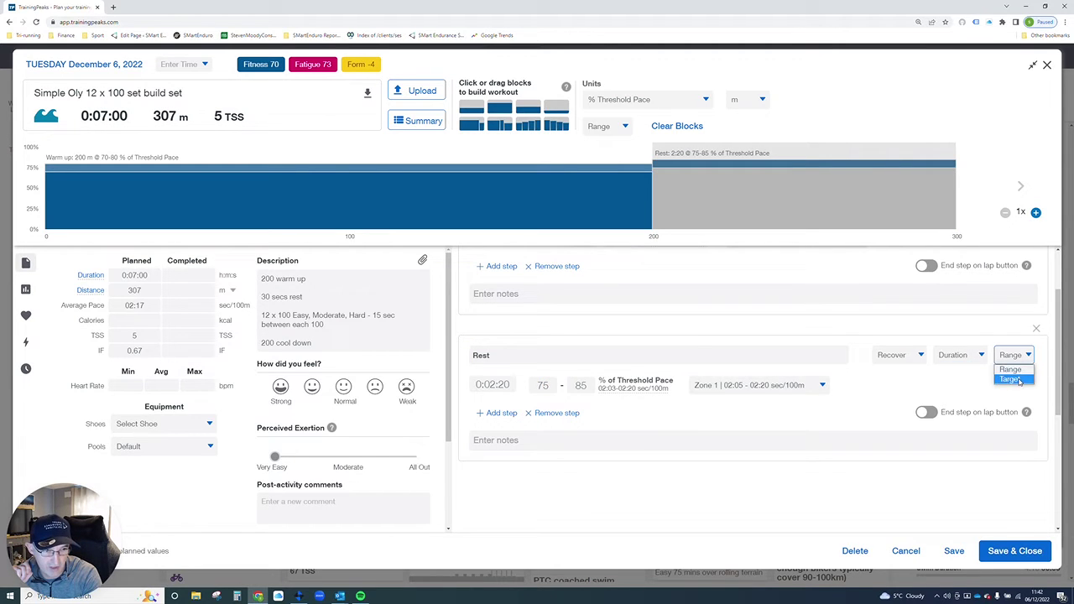
left_click(1021, 381)
key("Down")
- Set the Rest step to 0:00:30 with a 0% threshold pace target
left_click(493, 385)
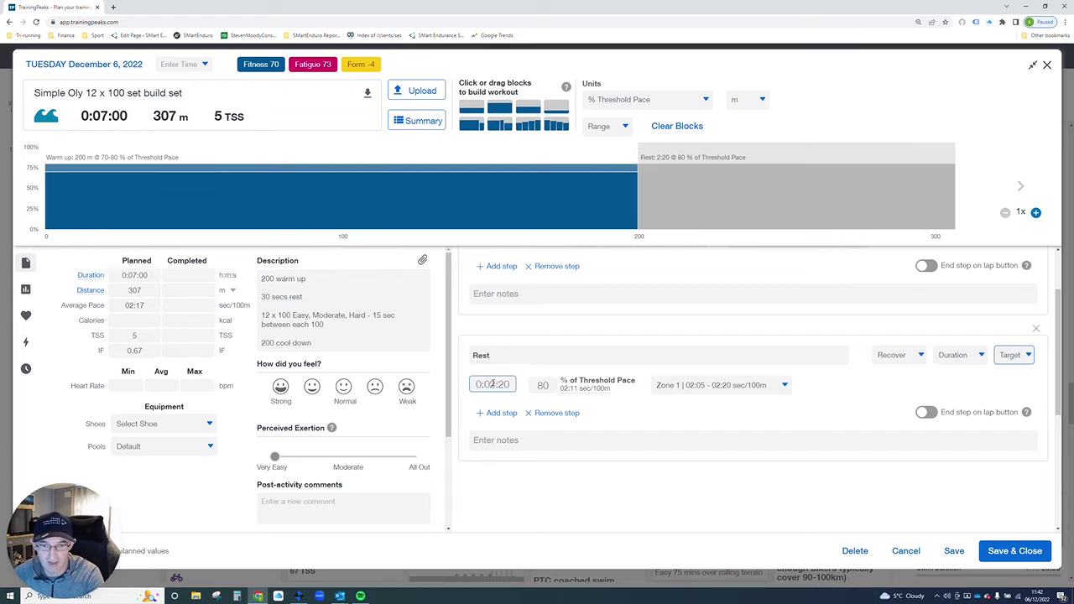
type("0")
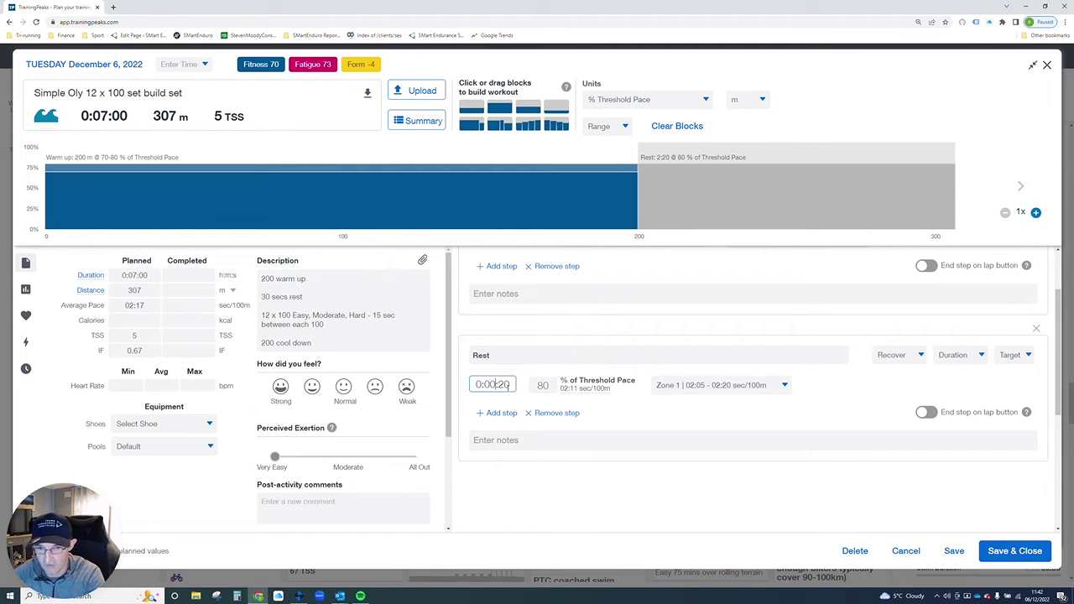
left_click_drag(505, 384, 499, 384)
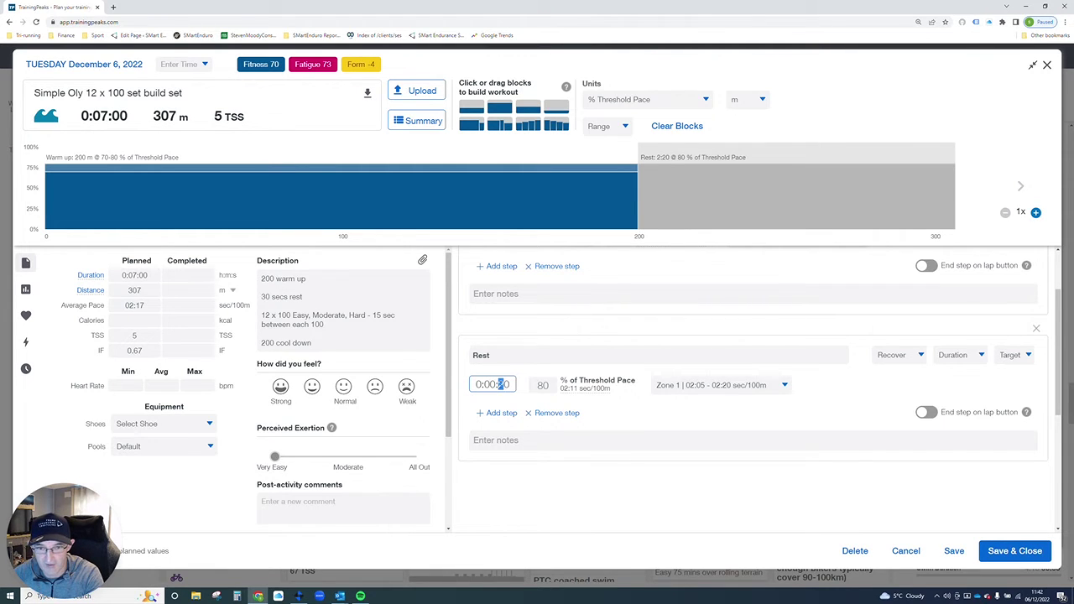
type("3")
key("Tab")
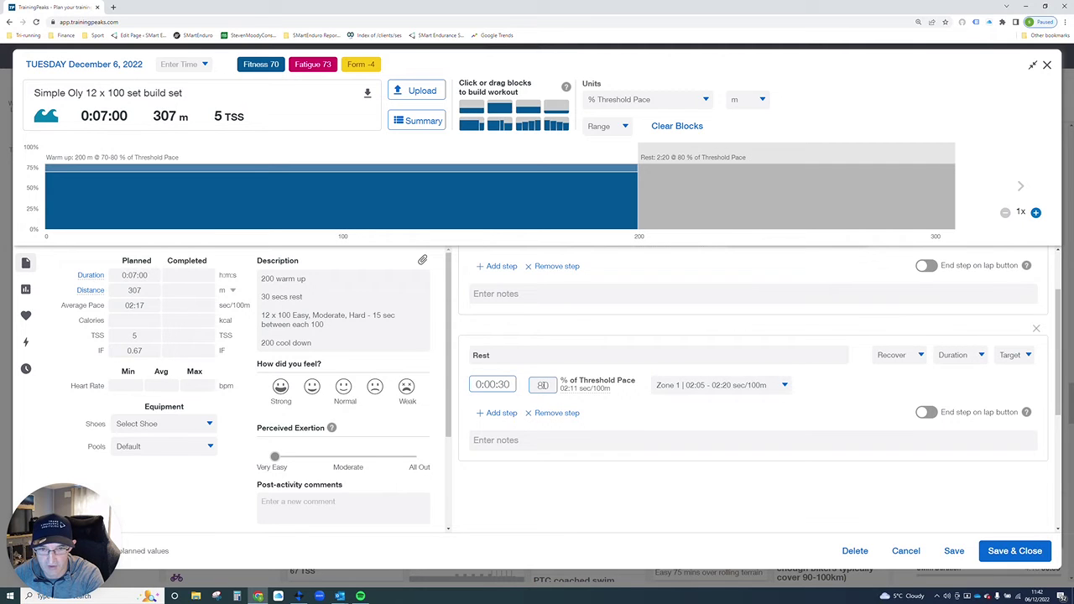
type("0")
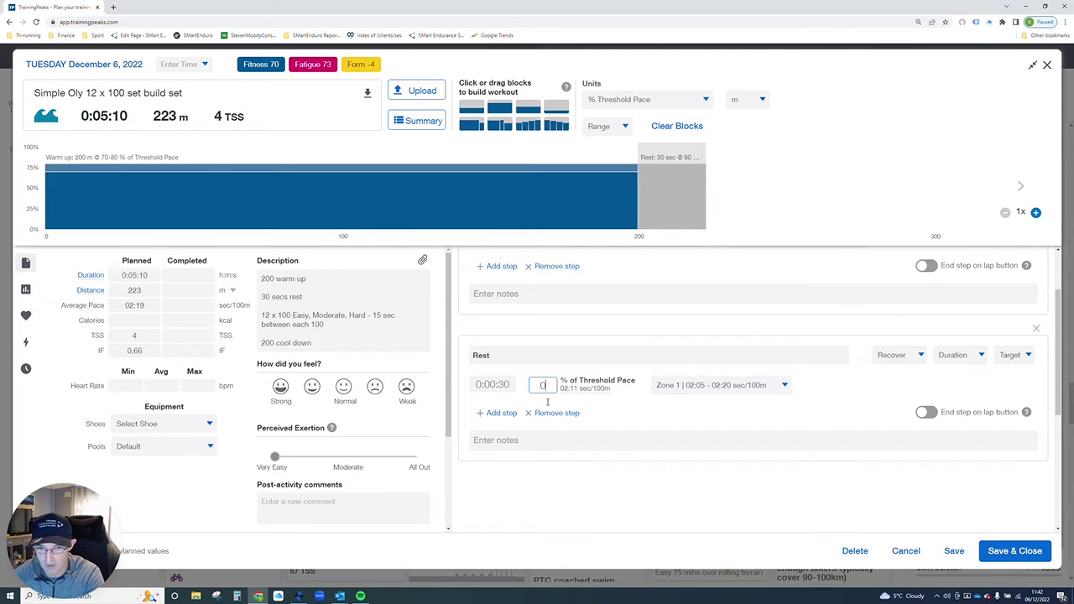
left_click(591, 495)
- Review the workout and confirm the Rest step's 30-second duration
left_click(412, 315)
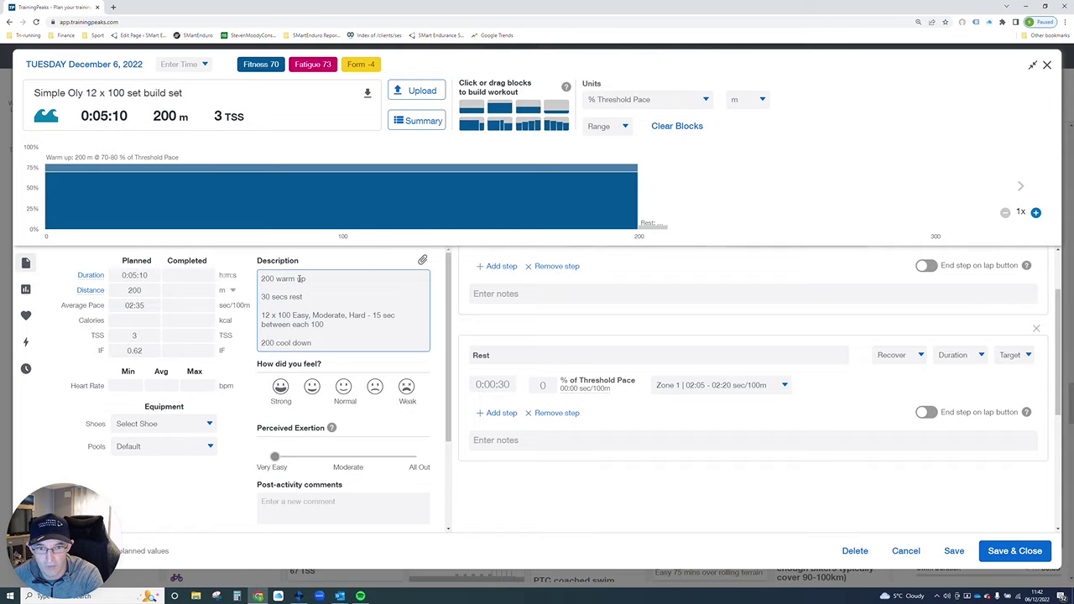
left_click(595, 383)
scroll(642, 383, "up", 2)
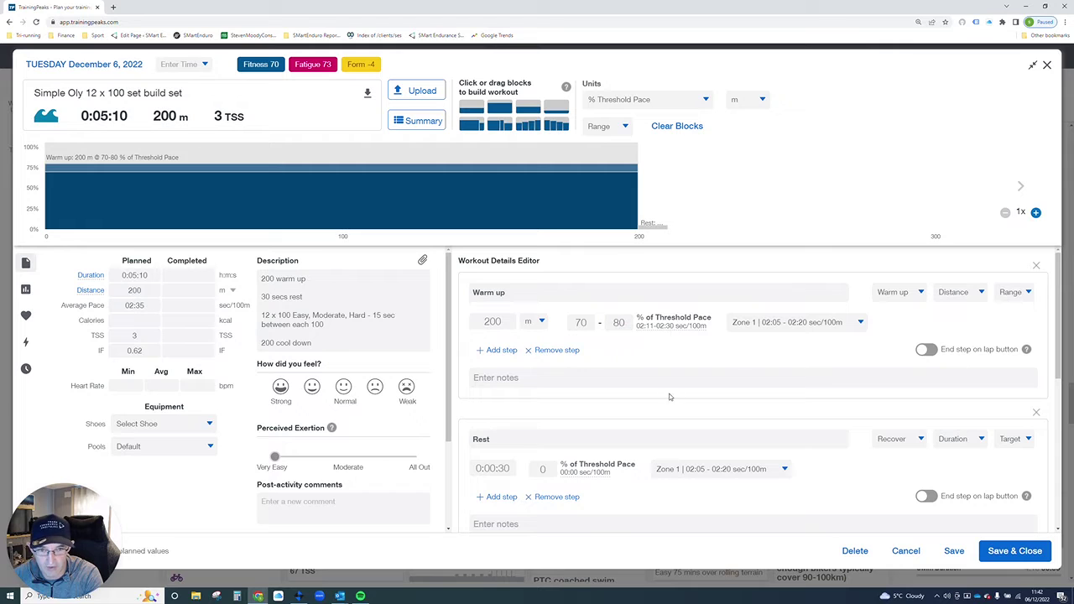
scroll(672, 398, "down", 1)
left_click(508, 385)
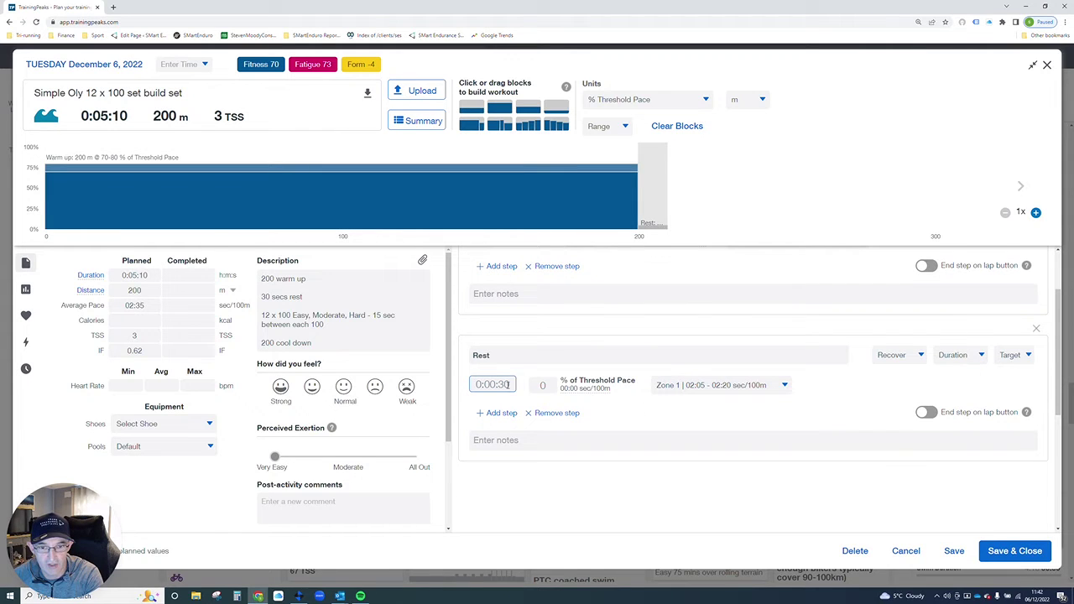
left_click(595, 480)
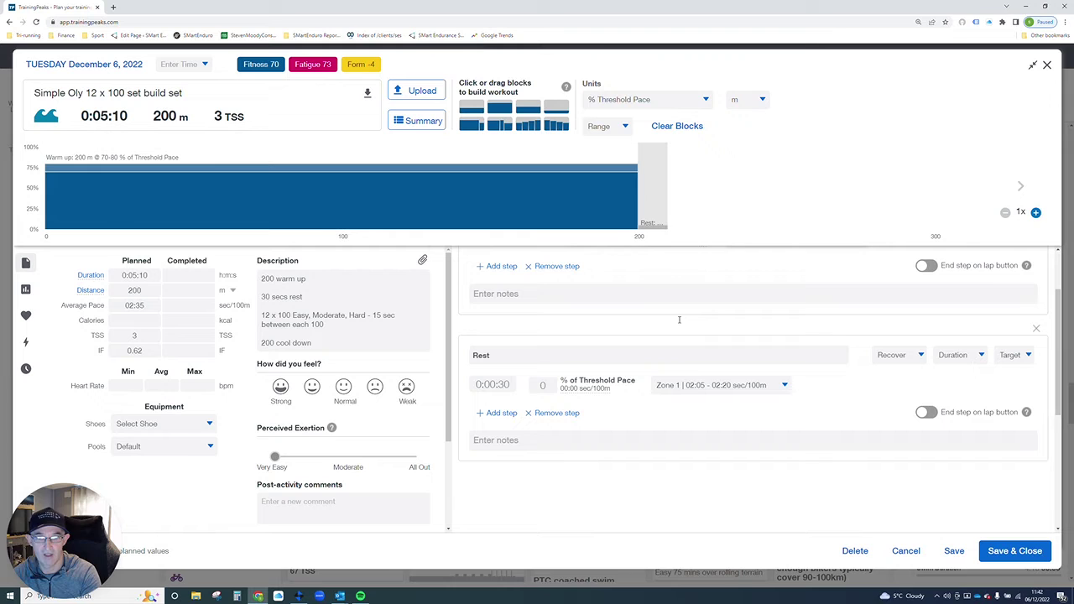
- Drop a Ramp Up block after the Rest and set it to six 100 m steps
left_click(265, 315)
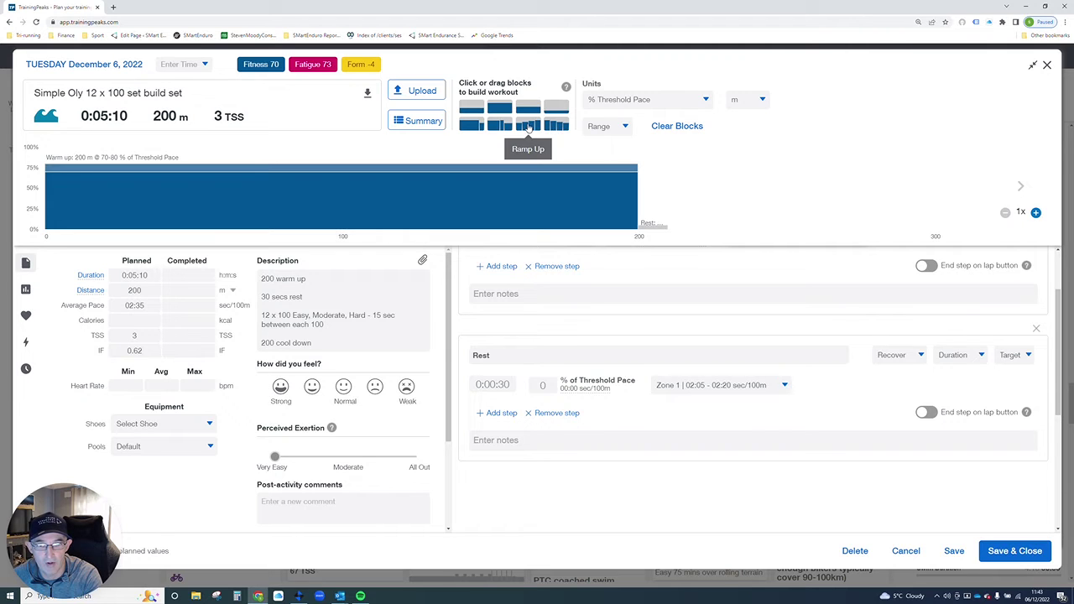
left_click_drag(528, 126, 720, 182)
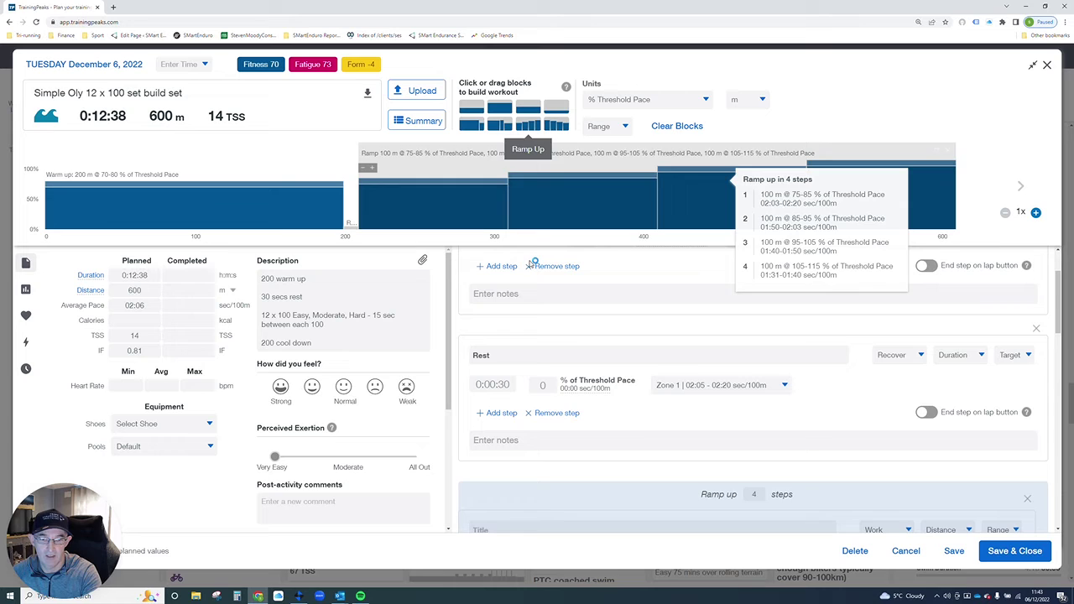
scroll(617, 391, "down", 1)
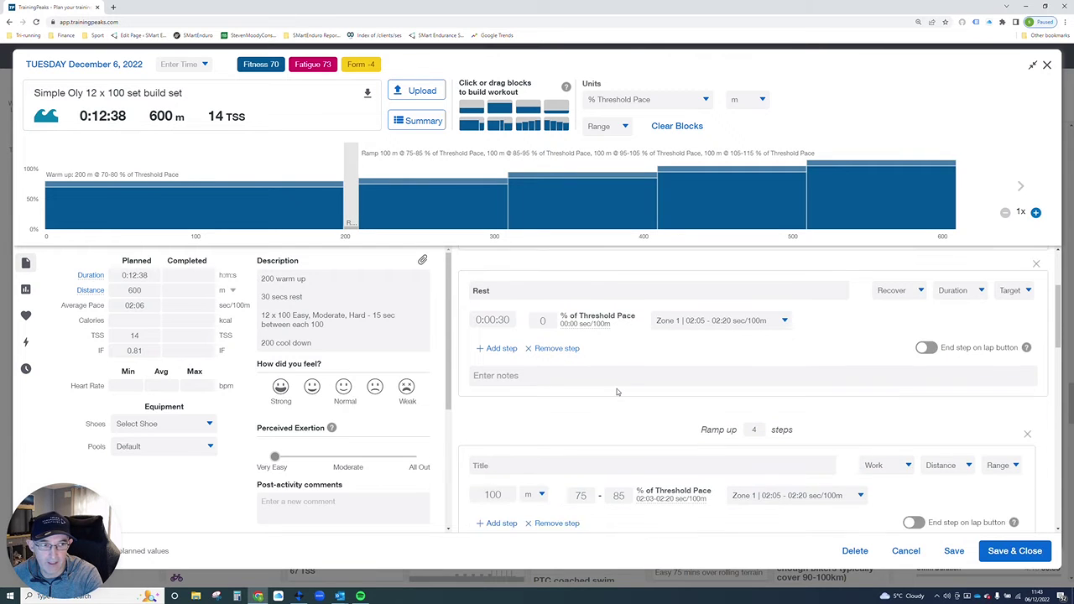
scroll(617, 391, "down", 1)
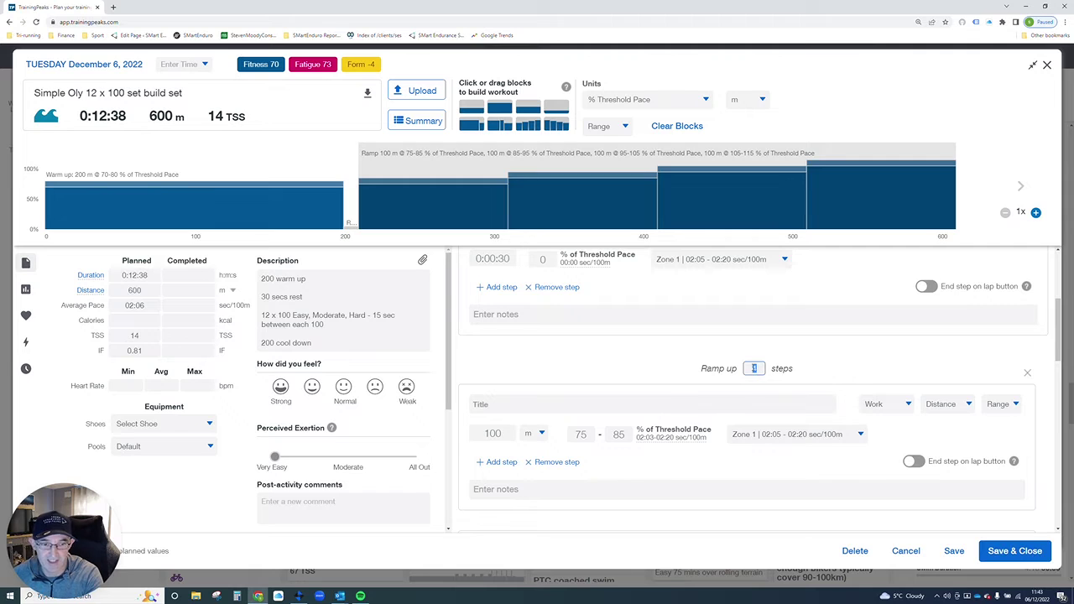
type("3")
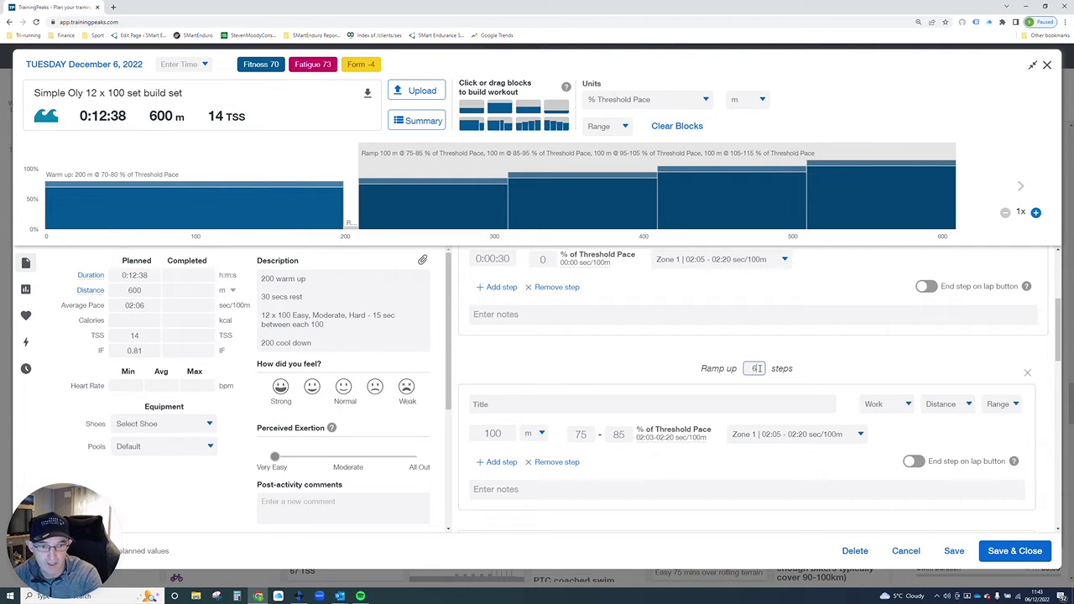
scroll(758, 368, "down", 1)
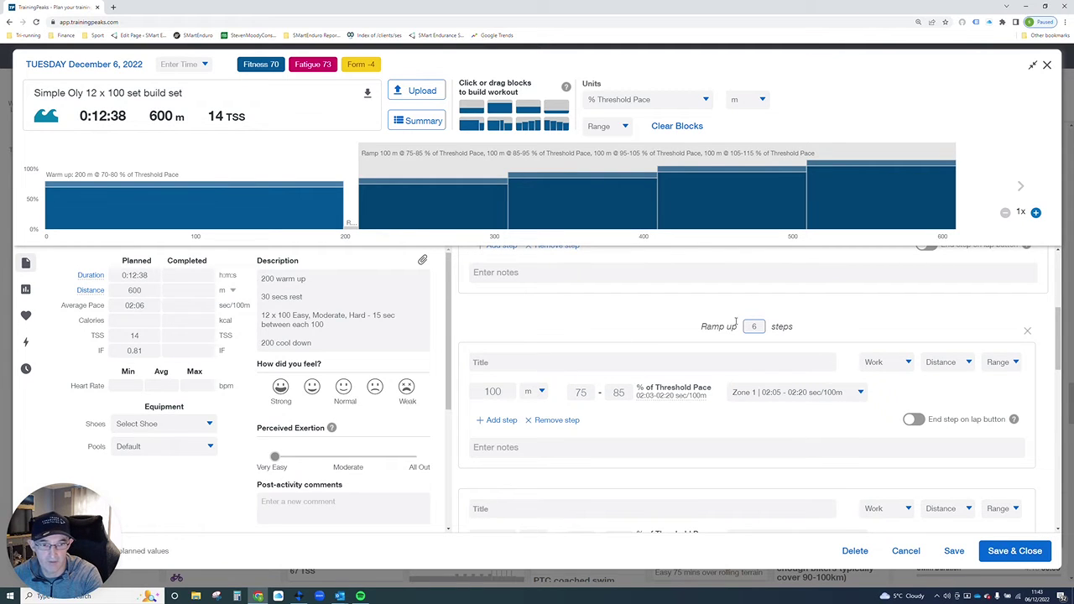
scroll(589, 435, "down", 1)
left_click(714, 366)
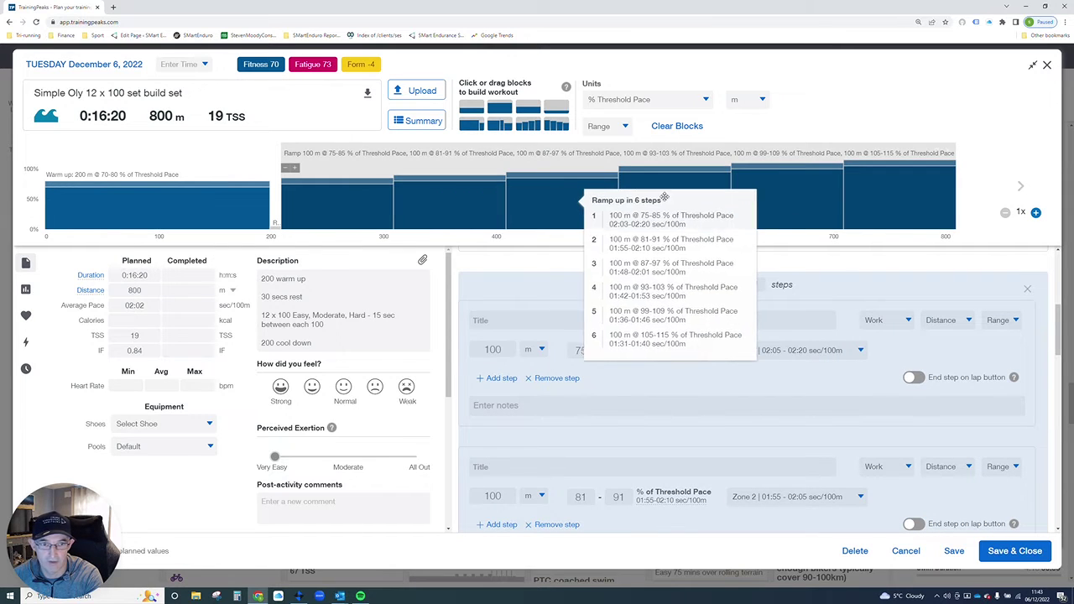
left_click(486, 323)
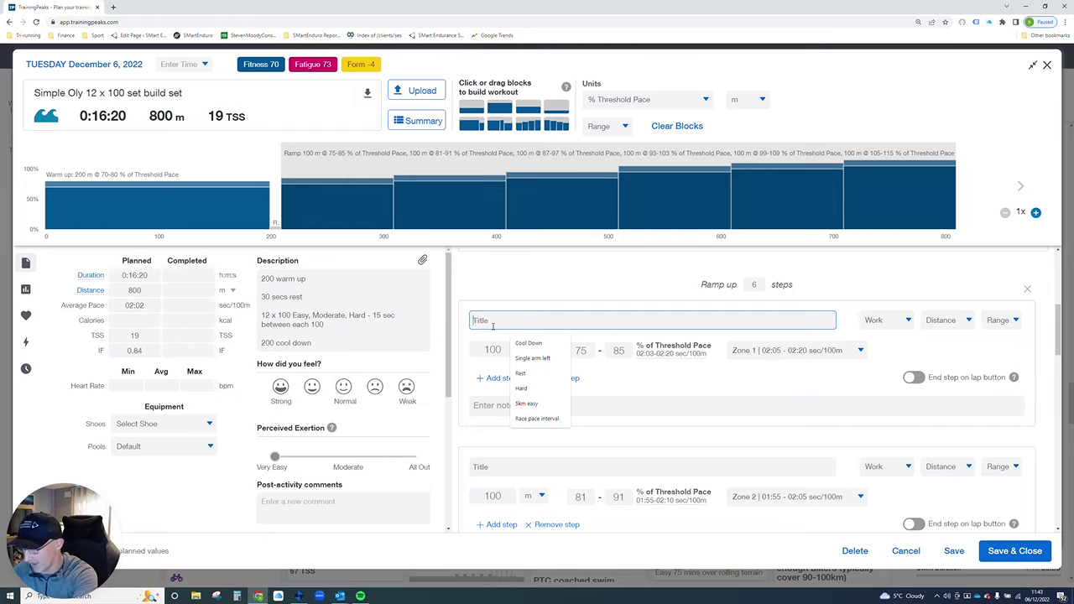
- Title the first ramp step Easy 100 and set it to Zone 2
type("Easy")
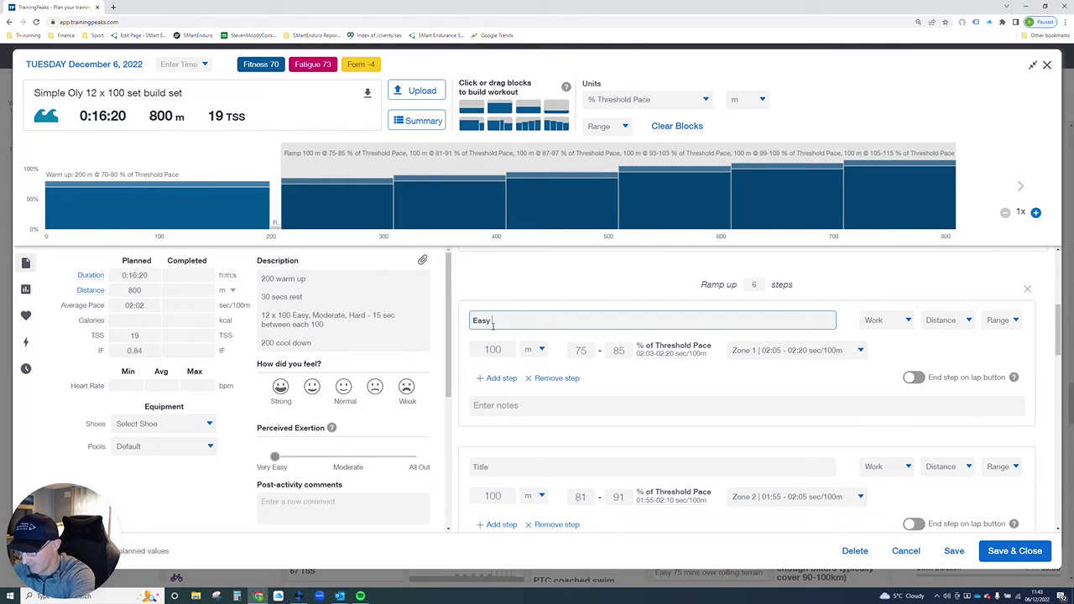
type(" 100")
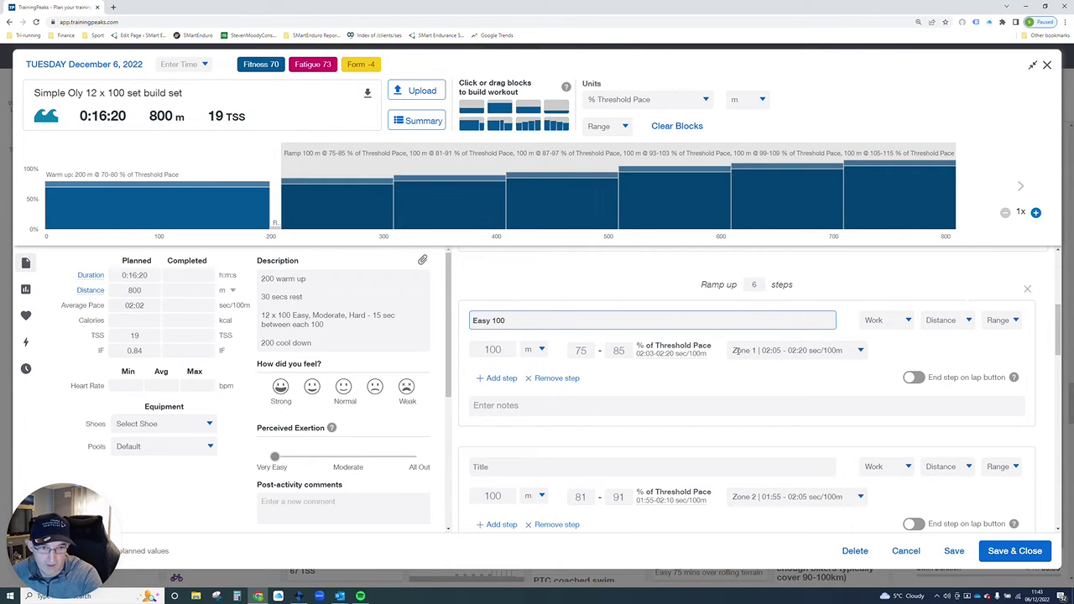
left_click(820, 354)
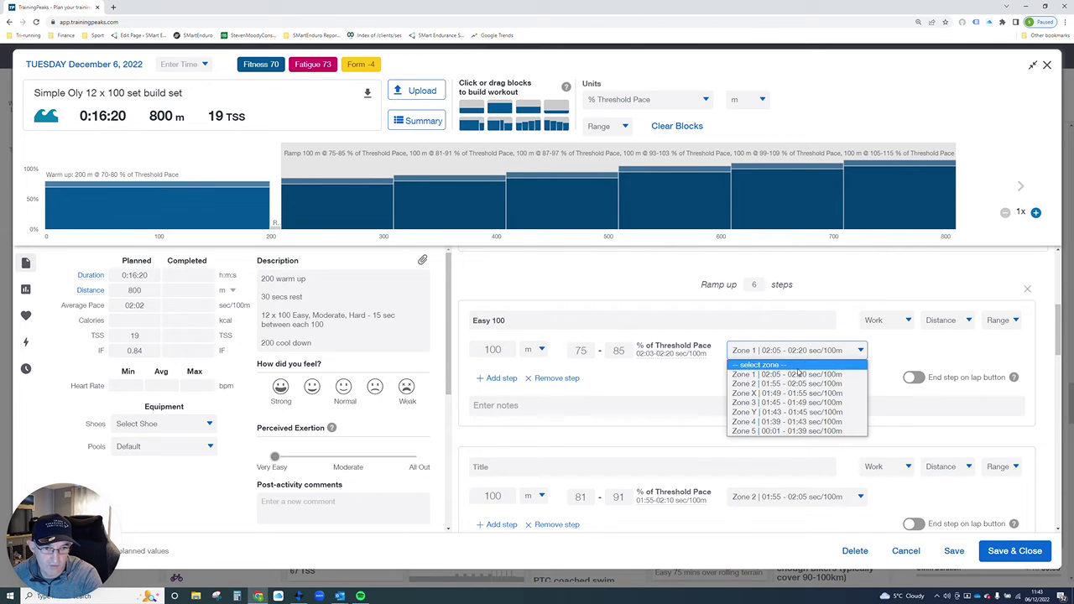
left_click(794, 384)
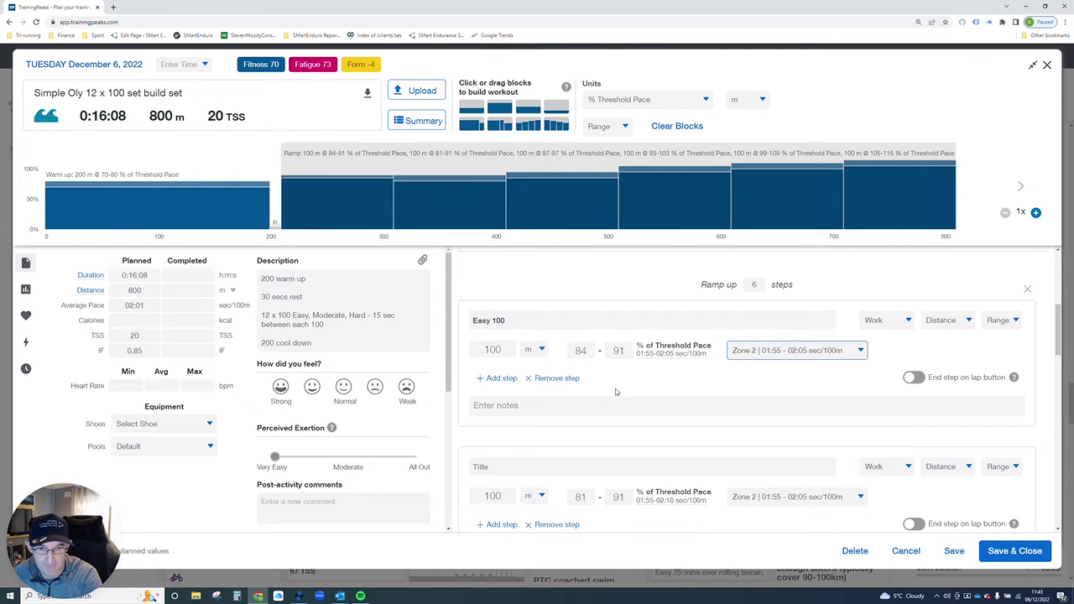
scroll(625, 386, "down", 3)
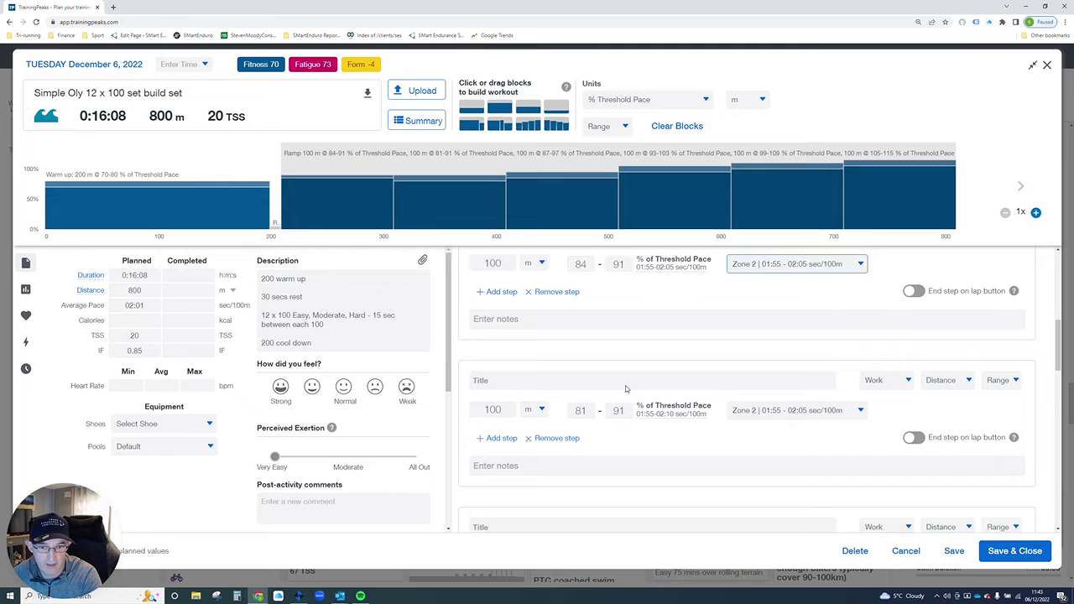
- Make the second ramp step a 15-second Rest at a 0% pace target
left_click(483, 339)
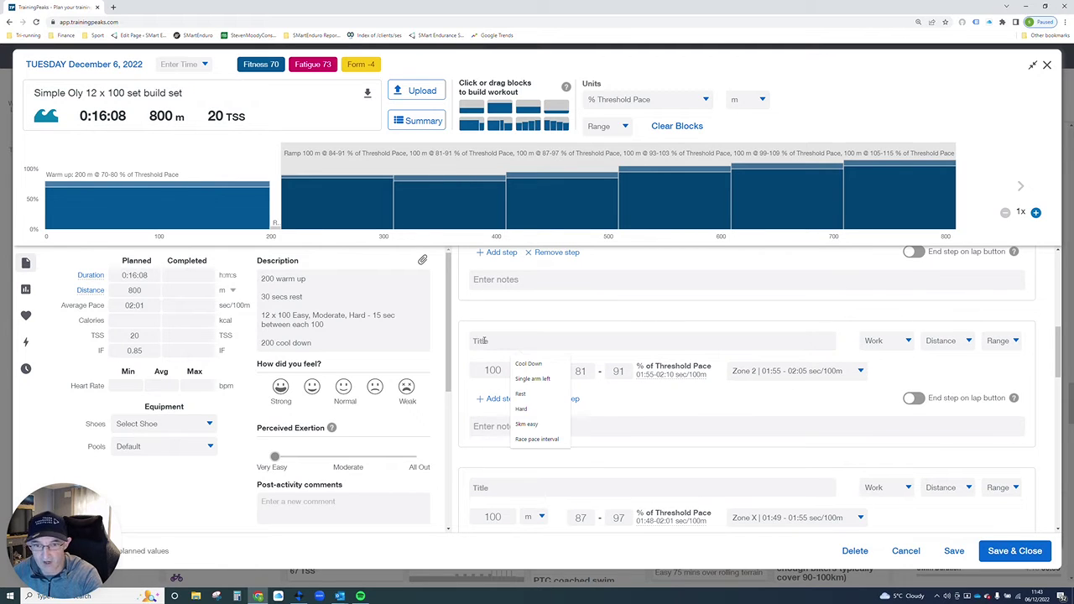
type("Rest")
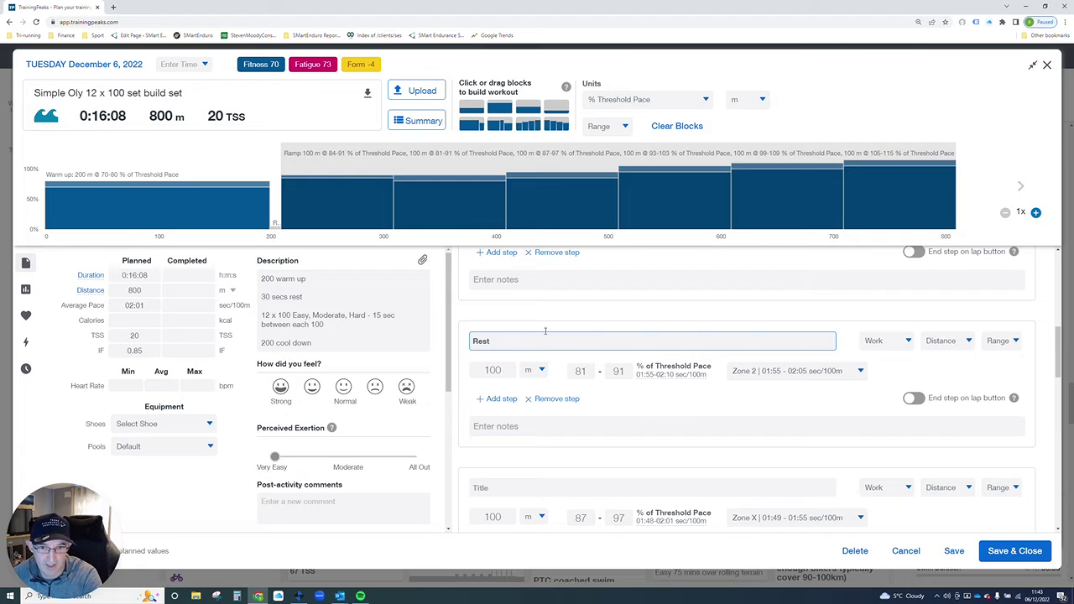
left_click(969, 343)
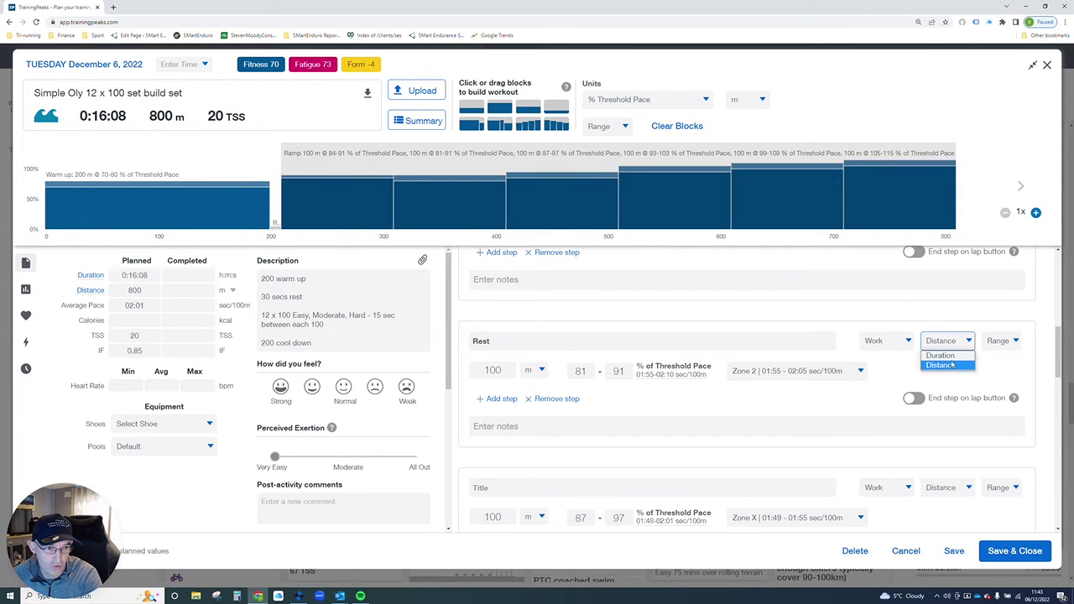
left_click(942, 356)
left_click(1001, 341)
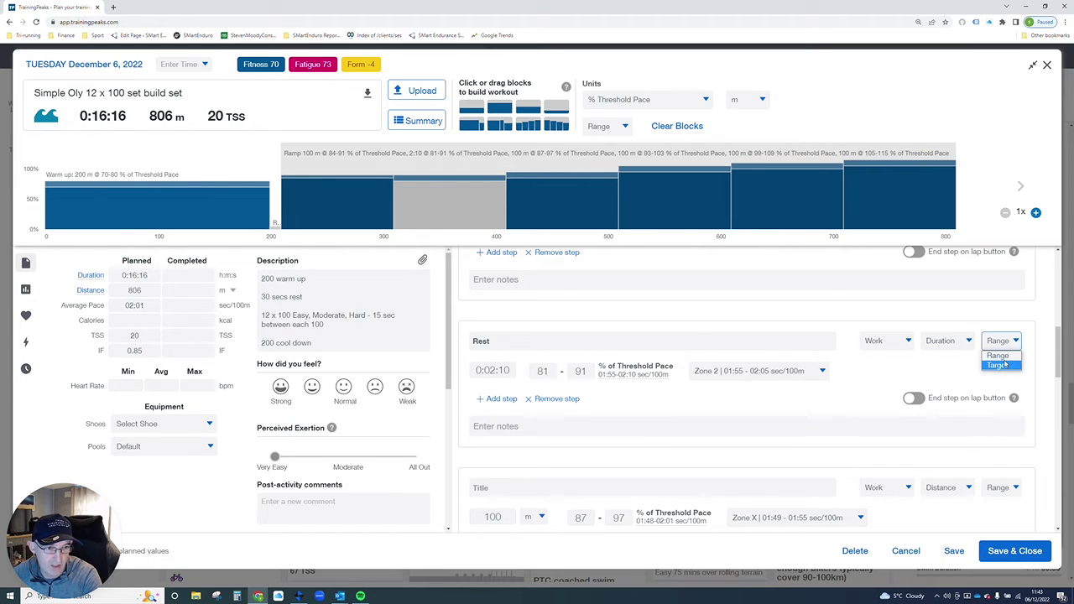
left_click(1005, 366)
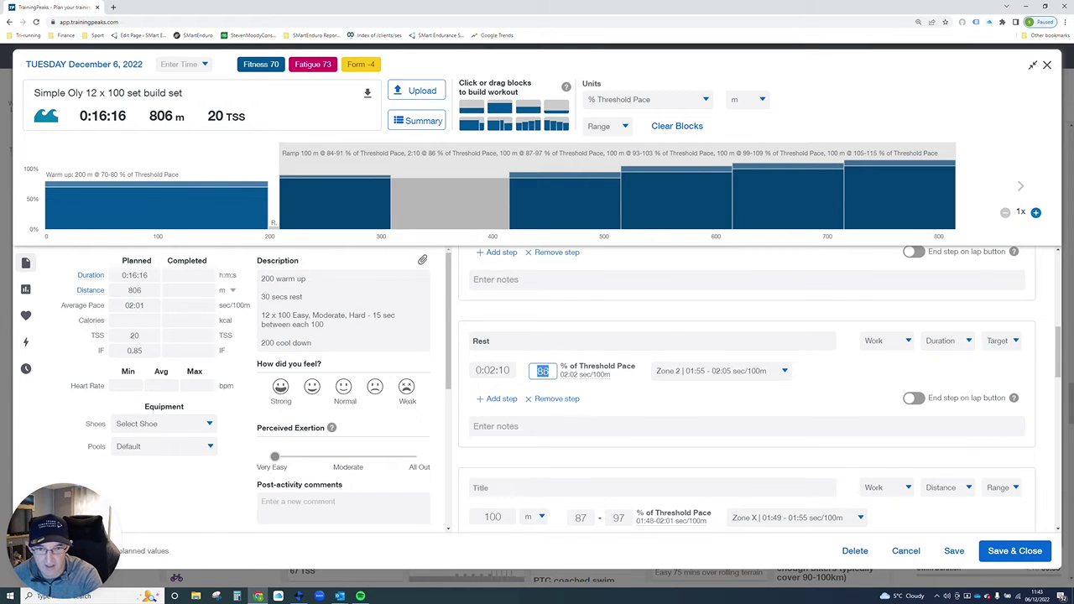
type("0")
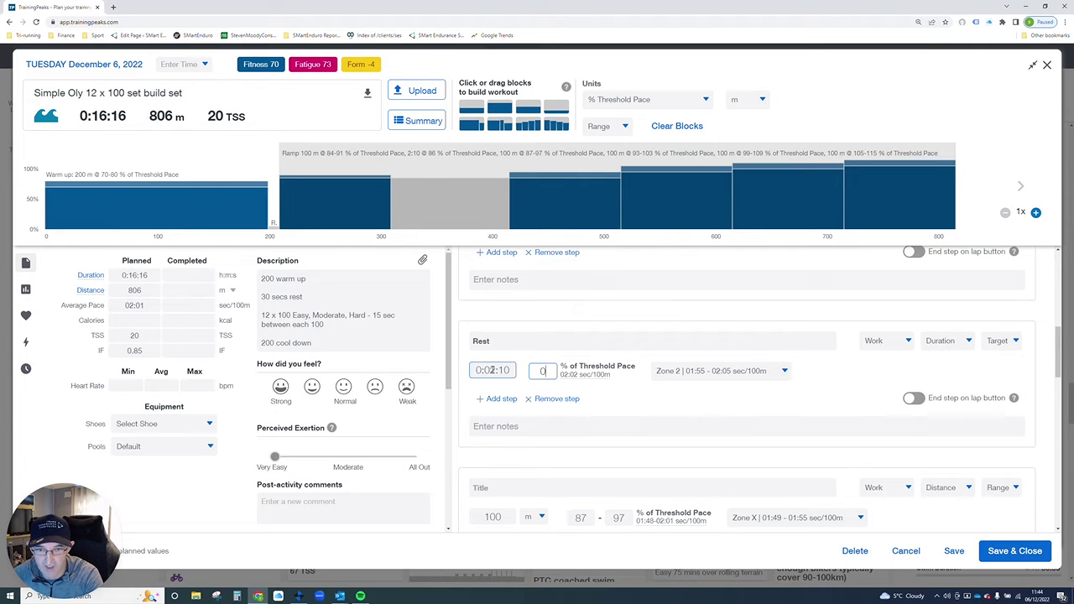
left_click(493, 370)
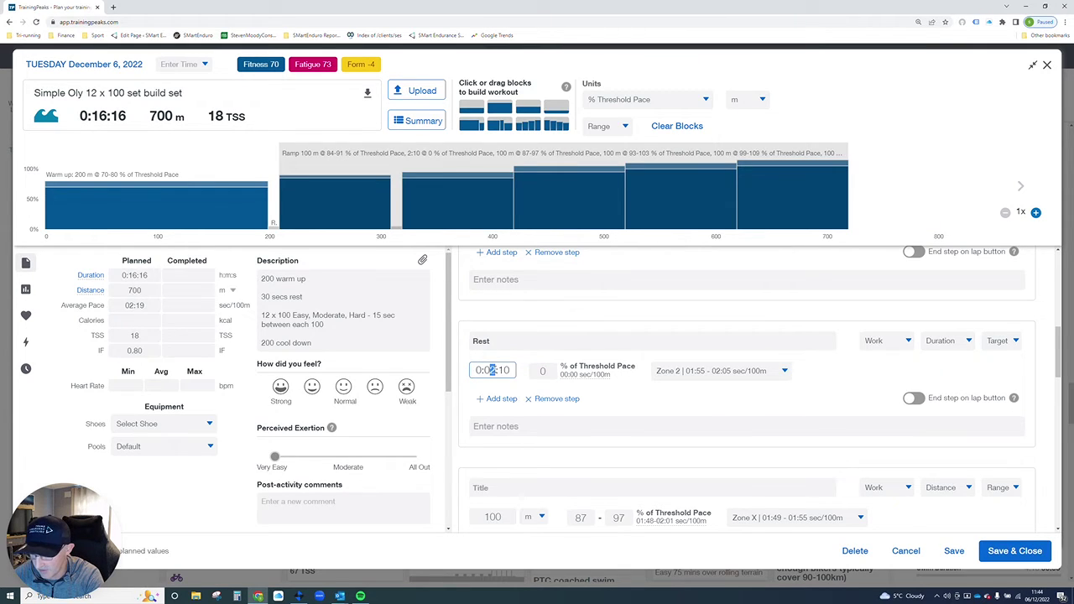
type("0")
left_click_drag(511, 370, 505, 370)
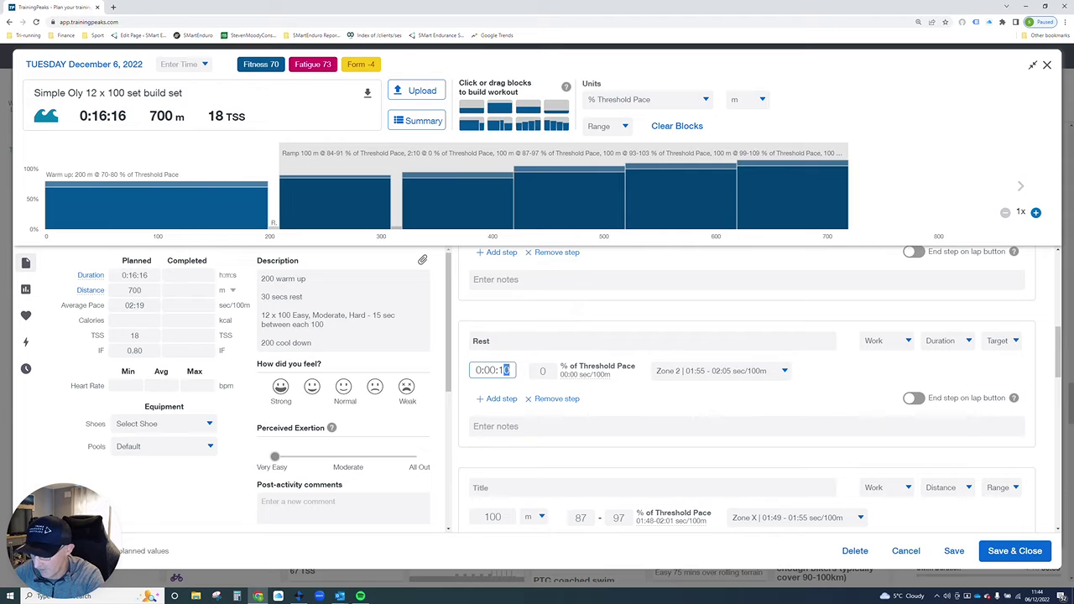
type("5")
left_click(618, 399)
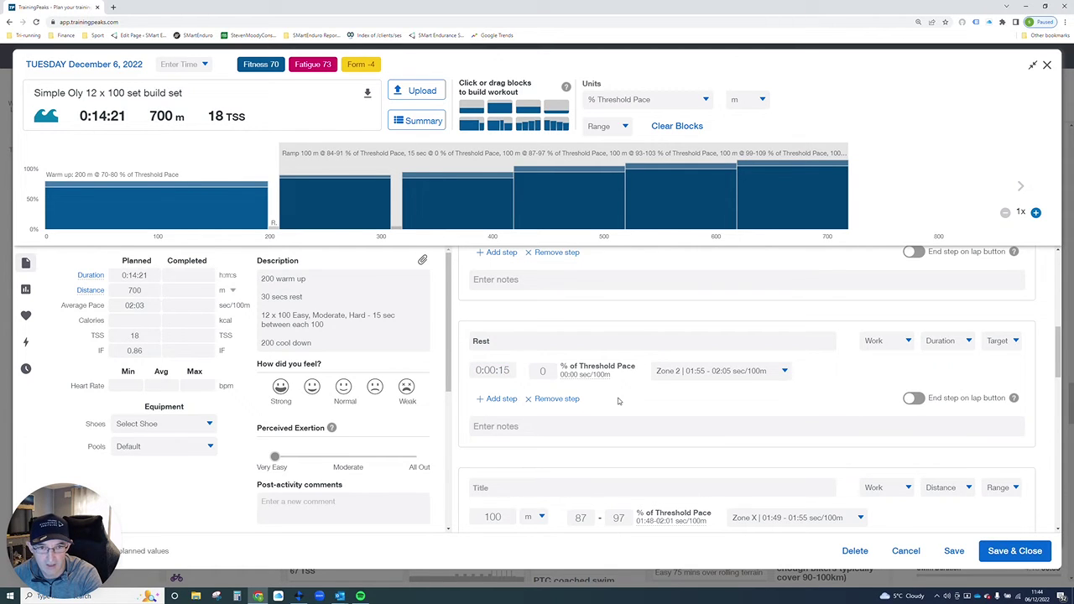
scroll(618, 400, "down", 1)
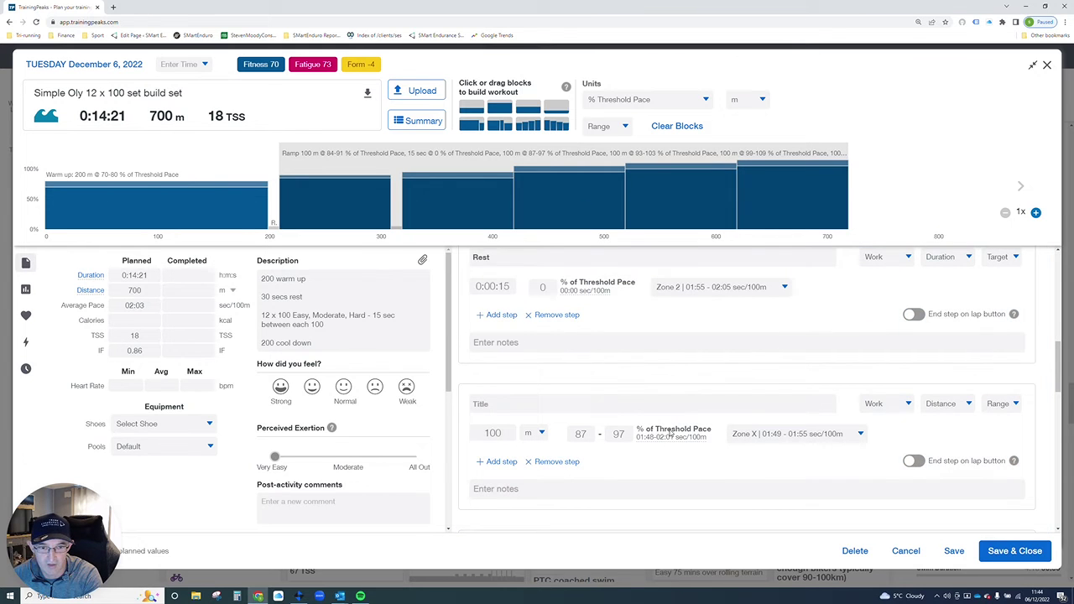
- Title the next ramp step Moderate with Zone 3 pace (01:45–01:49)
left_click(477, 404)
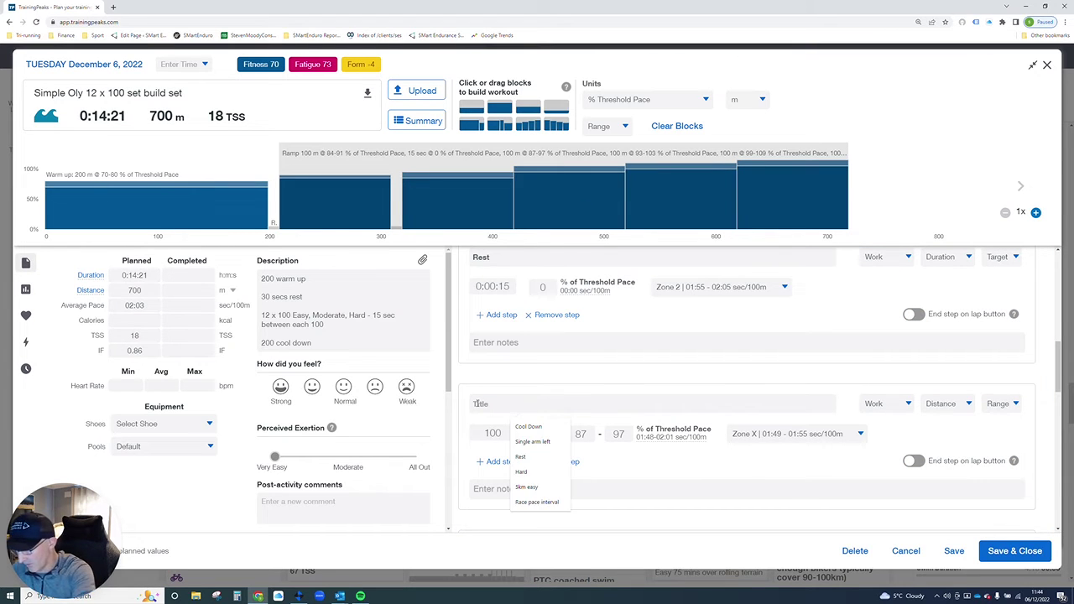
type("Moder")
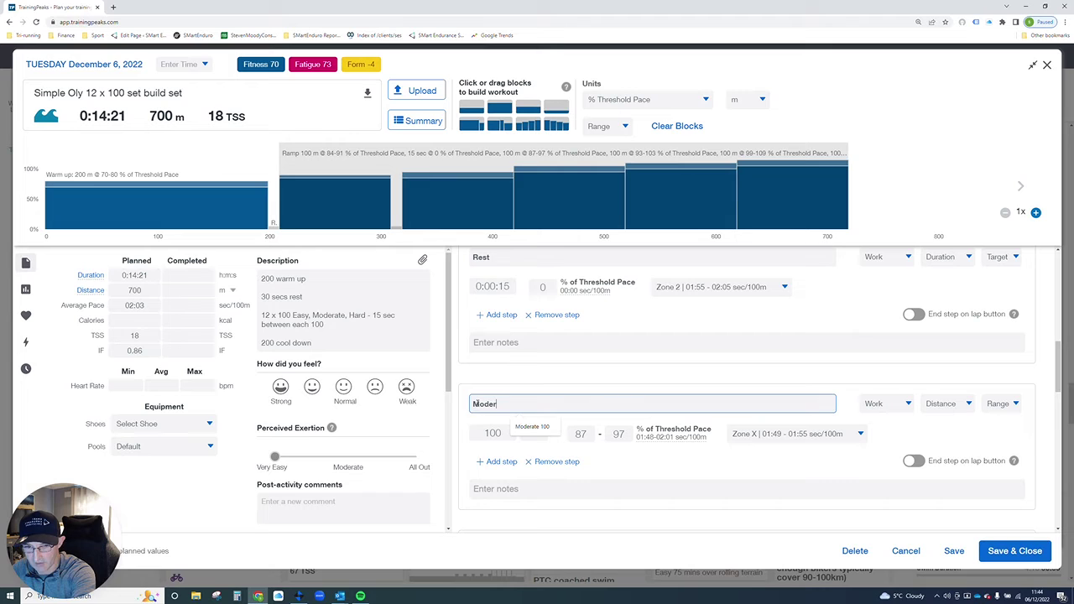
type("ate")
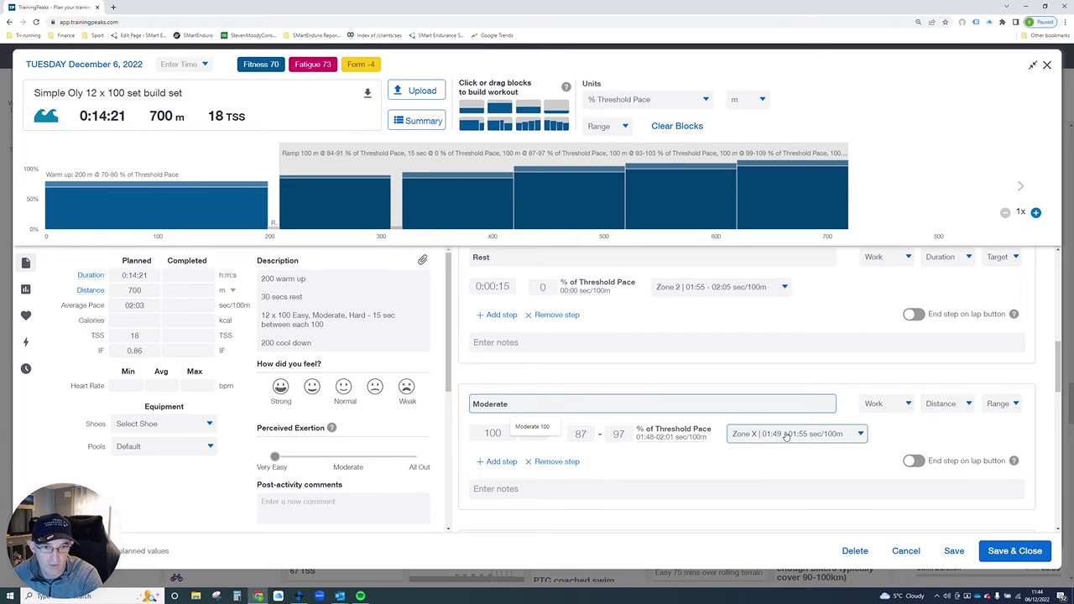
left_click(787, 434)
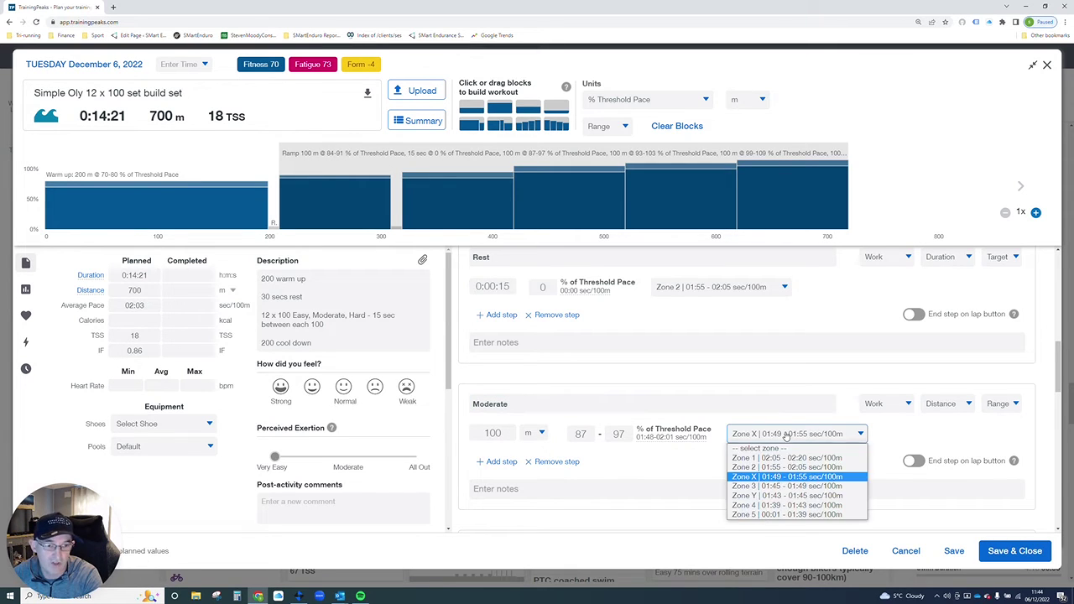
left_click(794, 487)
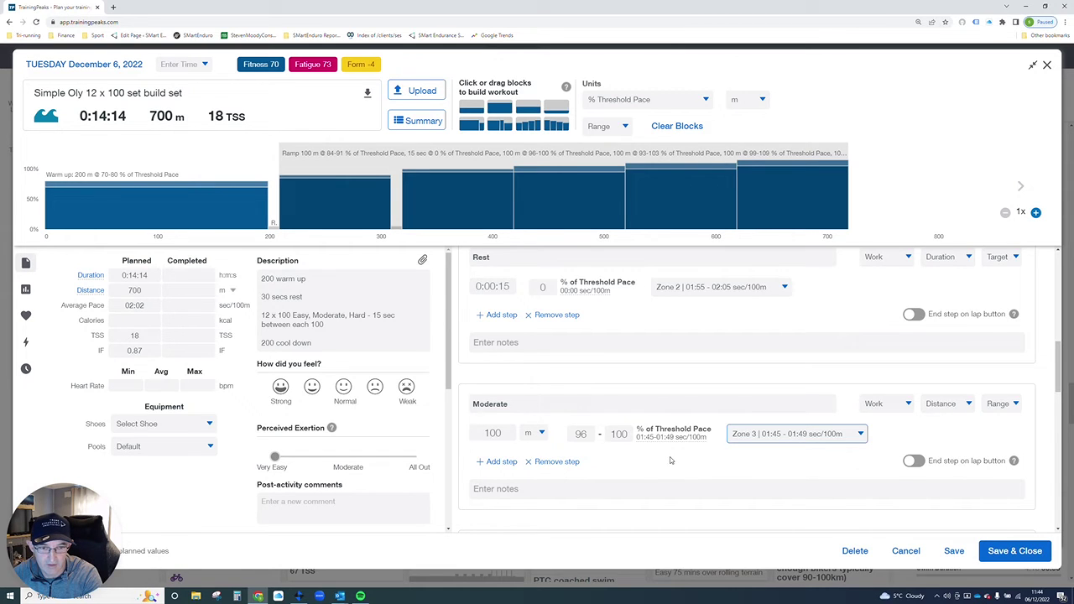
scroll(670, 457, "down", 2)
scroll(663, 411, "down", 1)
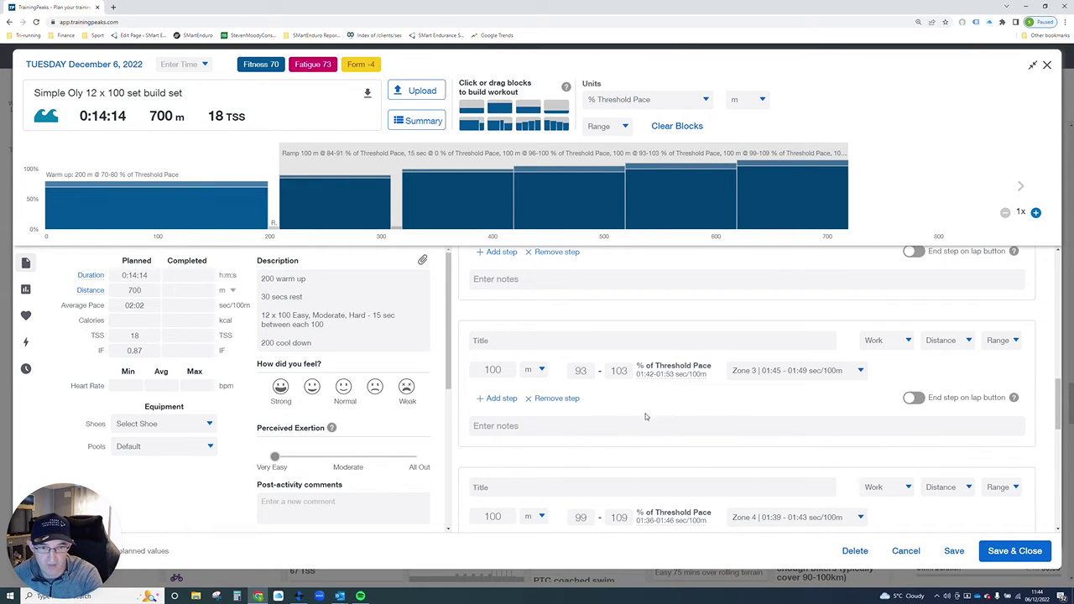
scroll(646, 416, "down", 1)
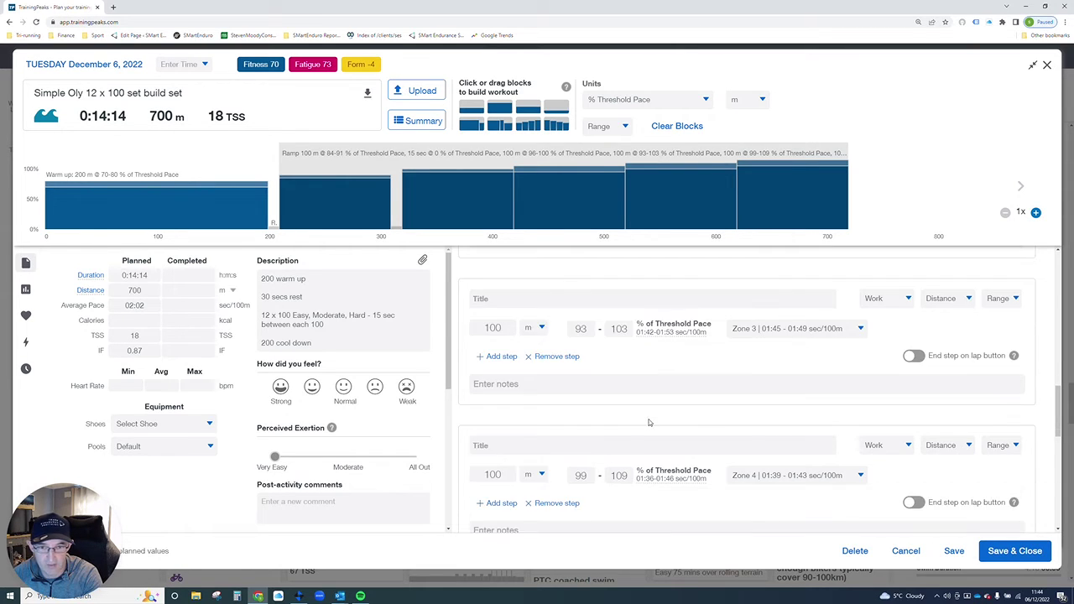
- Title the step after Moderate Rest, measured by duration with a single target
scroll(502, 370, "up", 1)
left_click(502, 370)
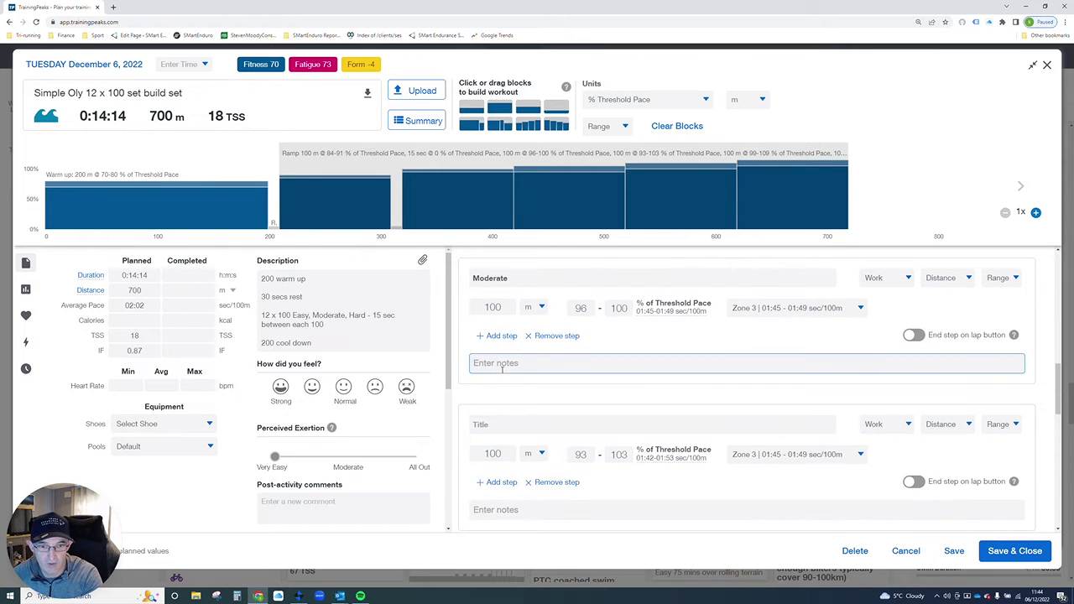
left_click(483, 426)
type("Rep")
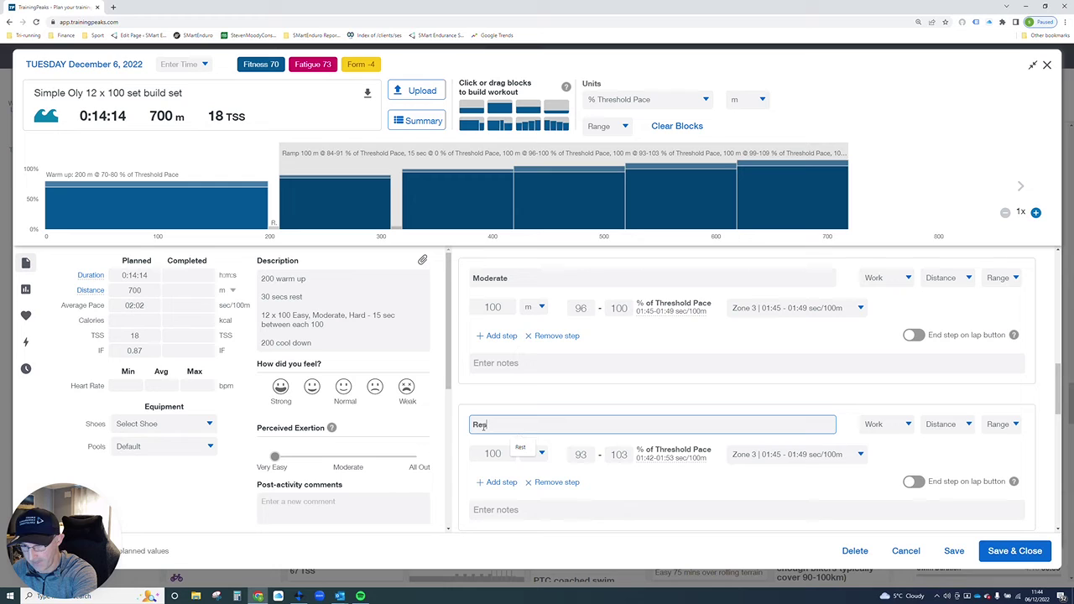
key("BackSpace")
type("st")
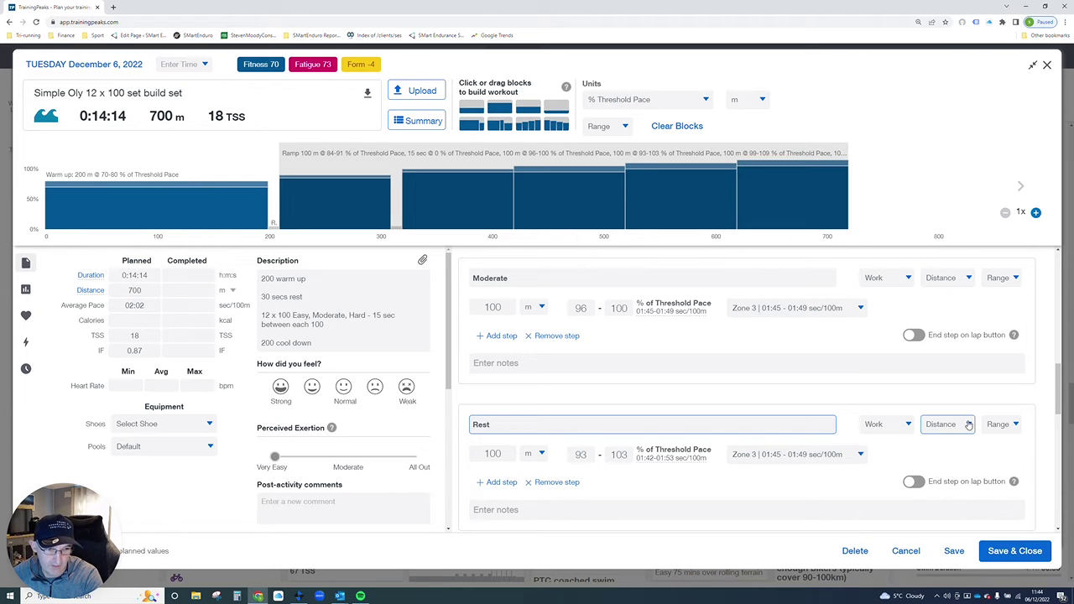
left_click(965, 428)
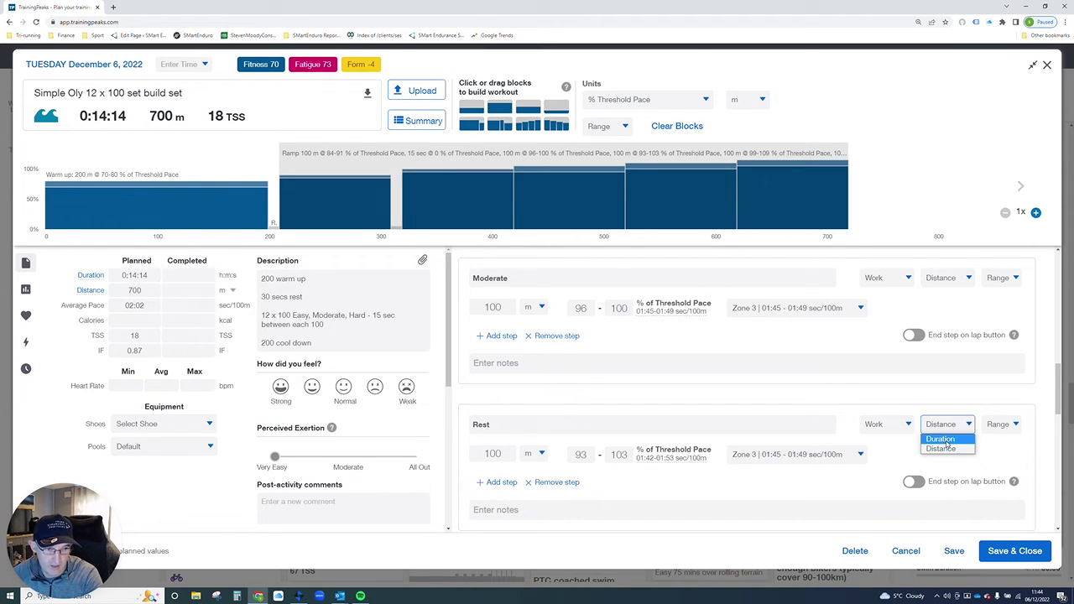
left_click(940, 439)
left_click(1015, 426)
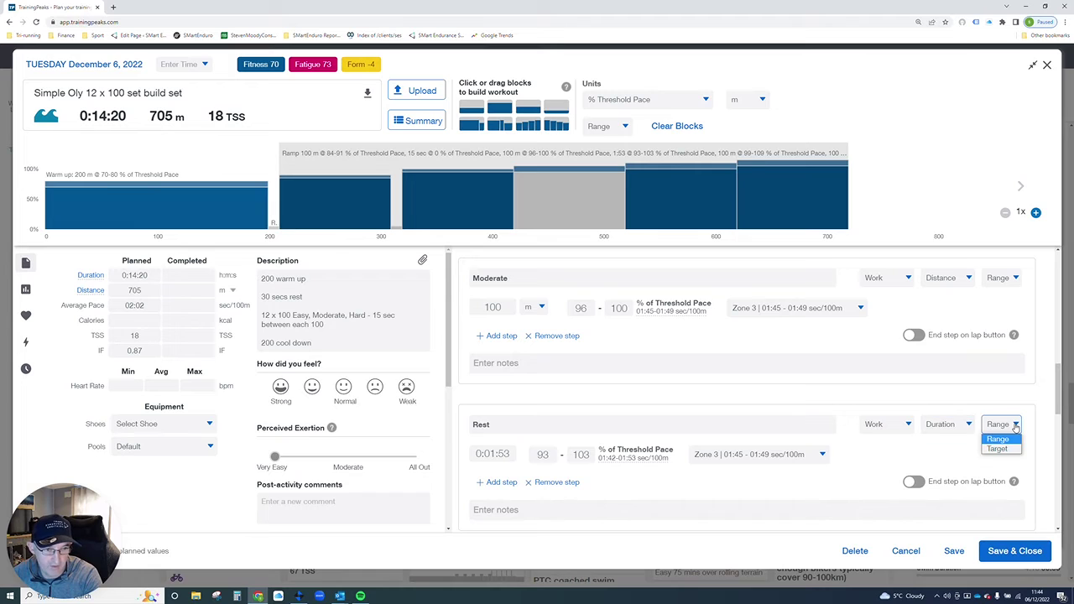
left_click(998, 449)
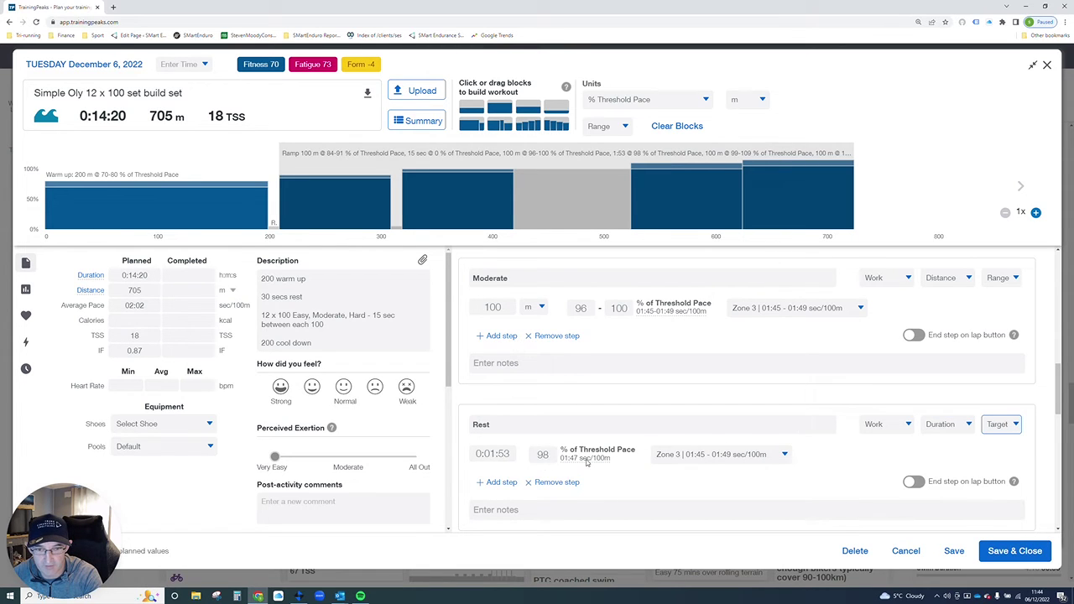
- Set this Rest step's pace target to 0 and duration to 0:00:15
double_click(542, 454)
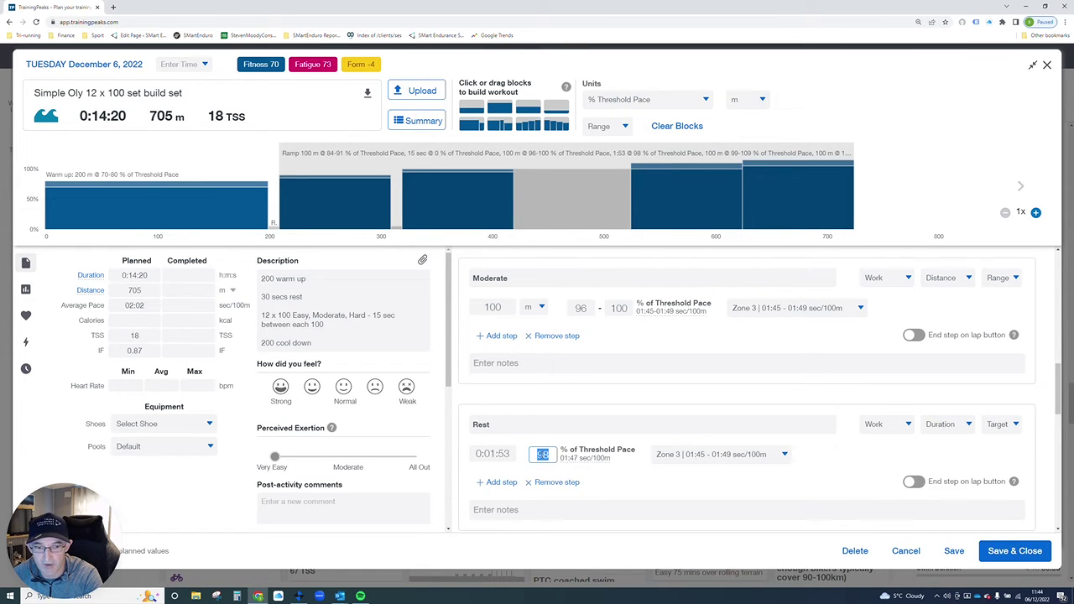
type("0")
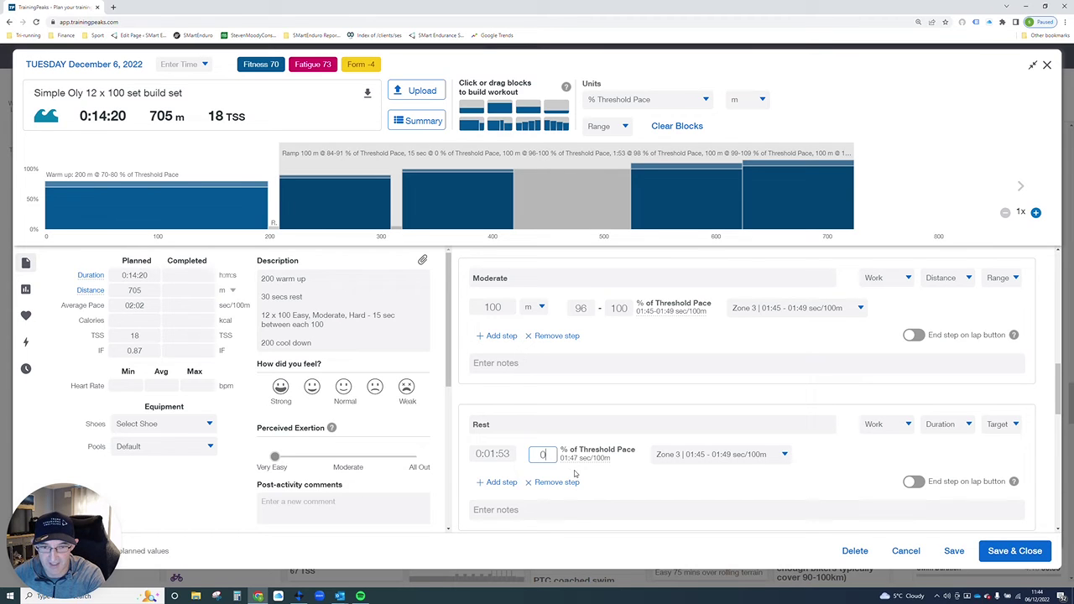
left_click(494, 453)
left_click_drag(494, 454, 500, 453)
type("0")
key("BackSpace")
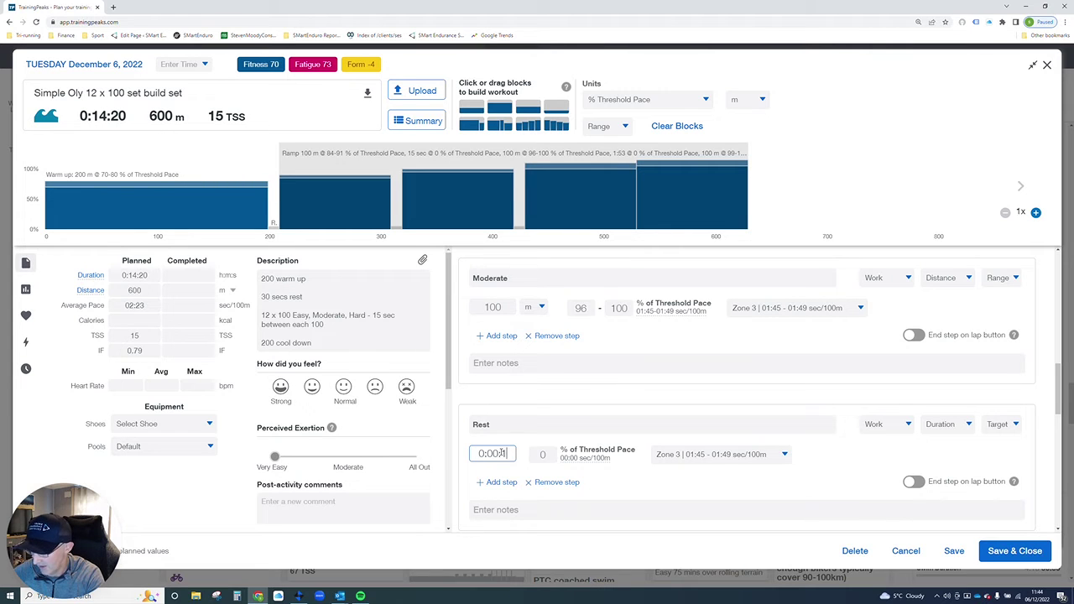
type("15")
left_click(669, 479)
scroll(669, 479, "down", 2)
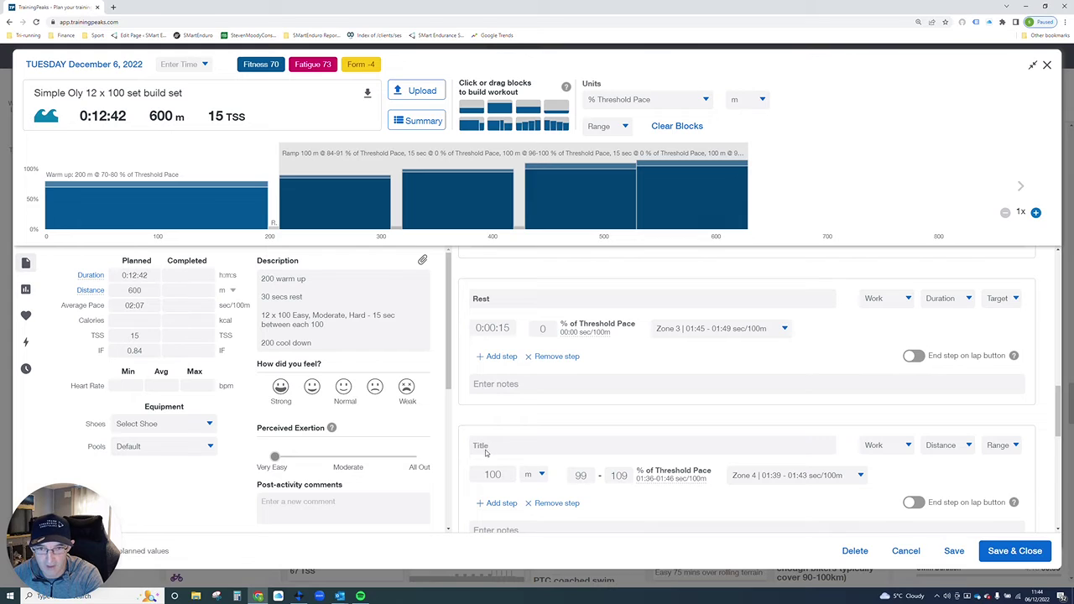
- Title the next ramp step Hard
left_click(486, 445)
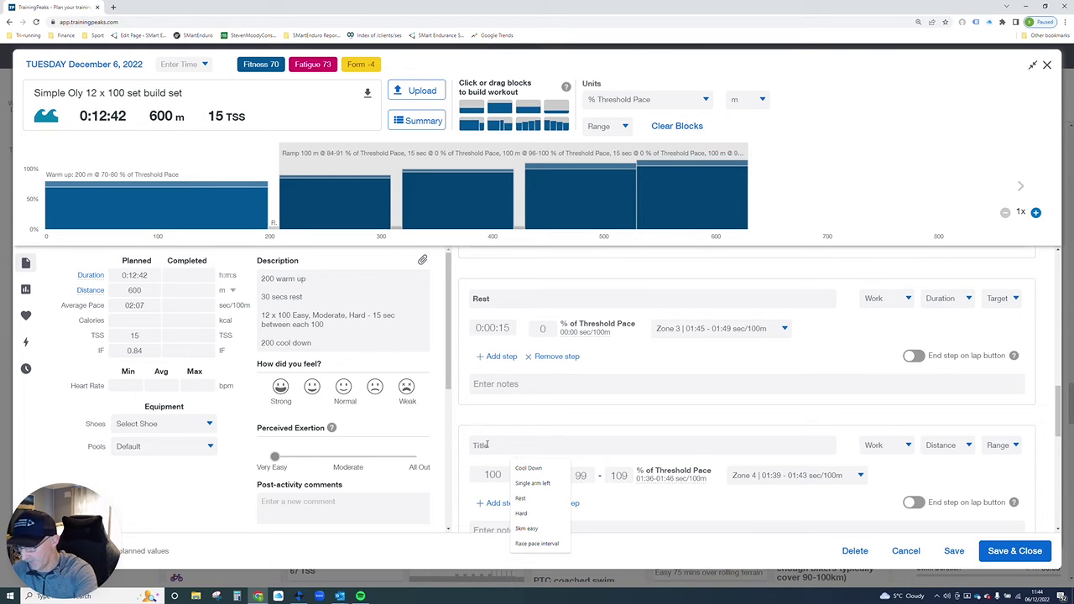
type("Ha")
left_click(521, 467)
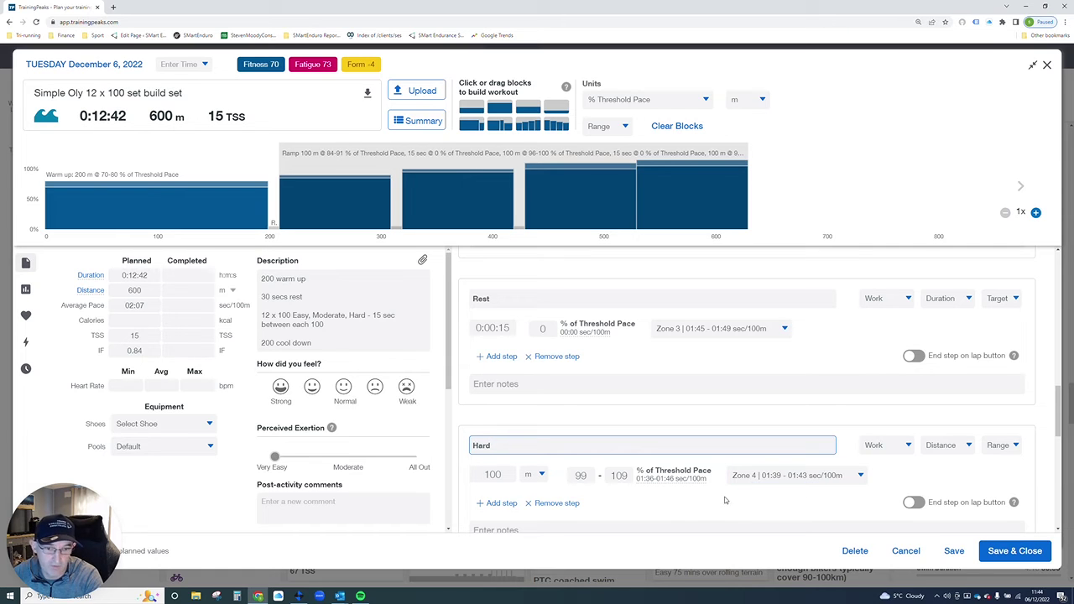
left_click(669, 479)
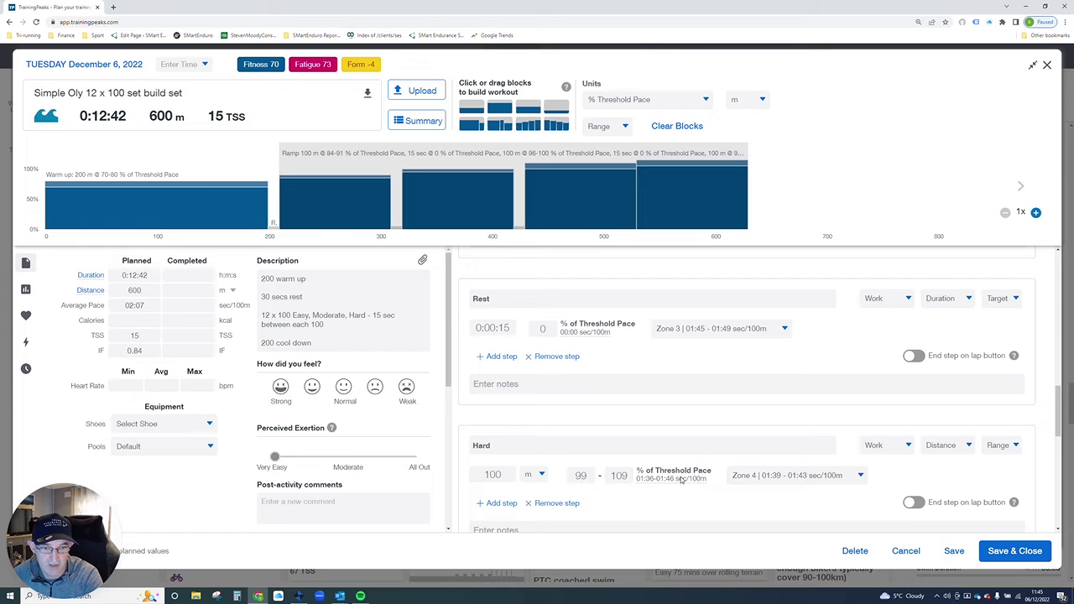
scroll(989, 486, "down", 1)
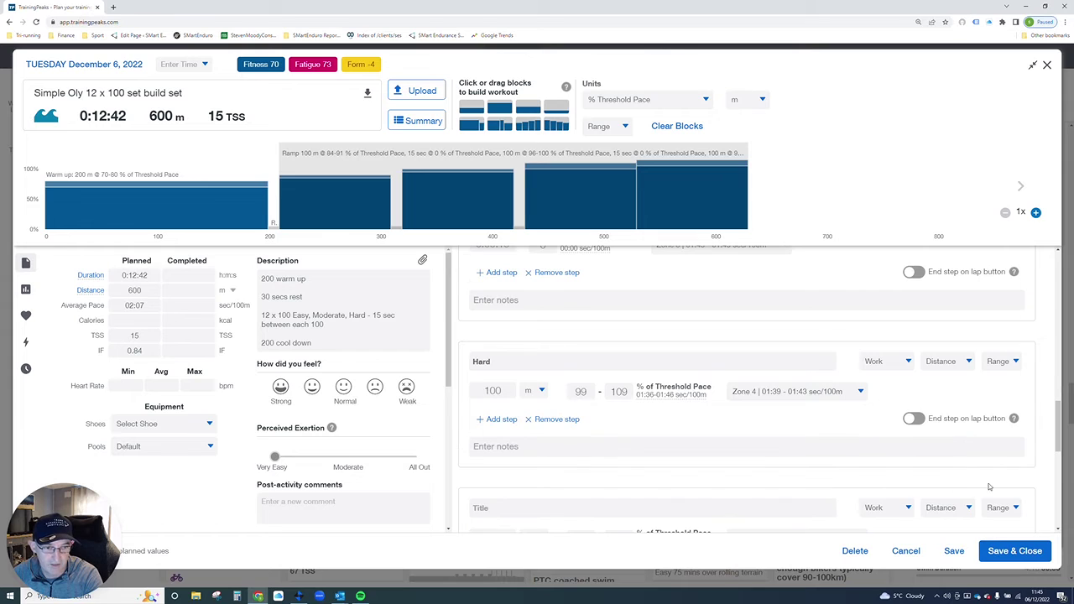
- Title the step after Hard Rest, measured by duration with a single target
left_click(485, 507)
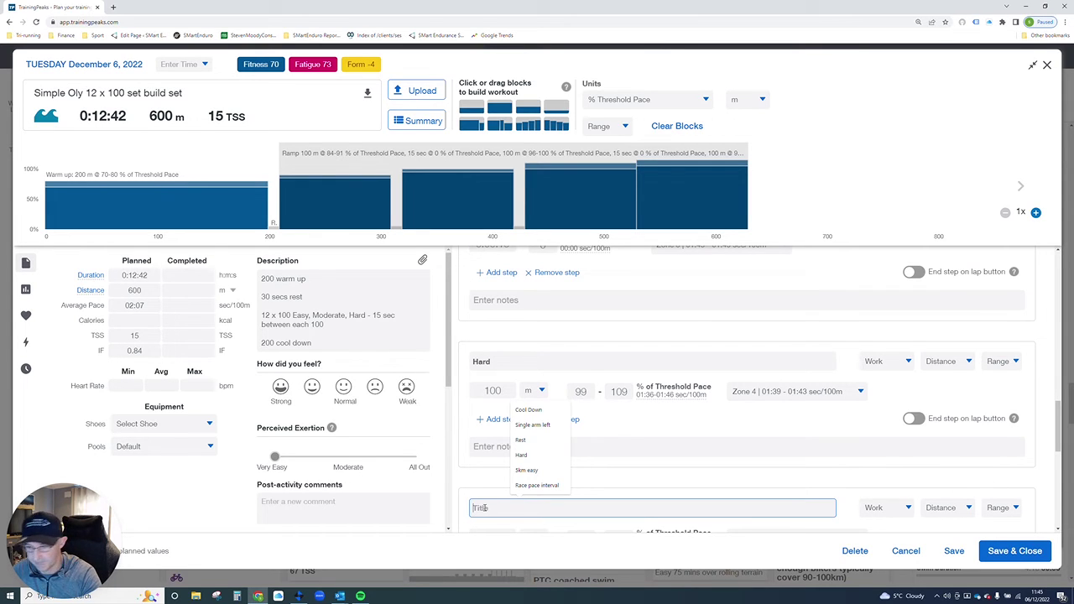
type("Rest")
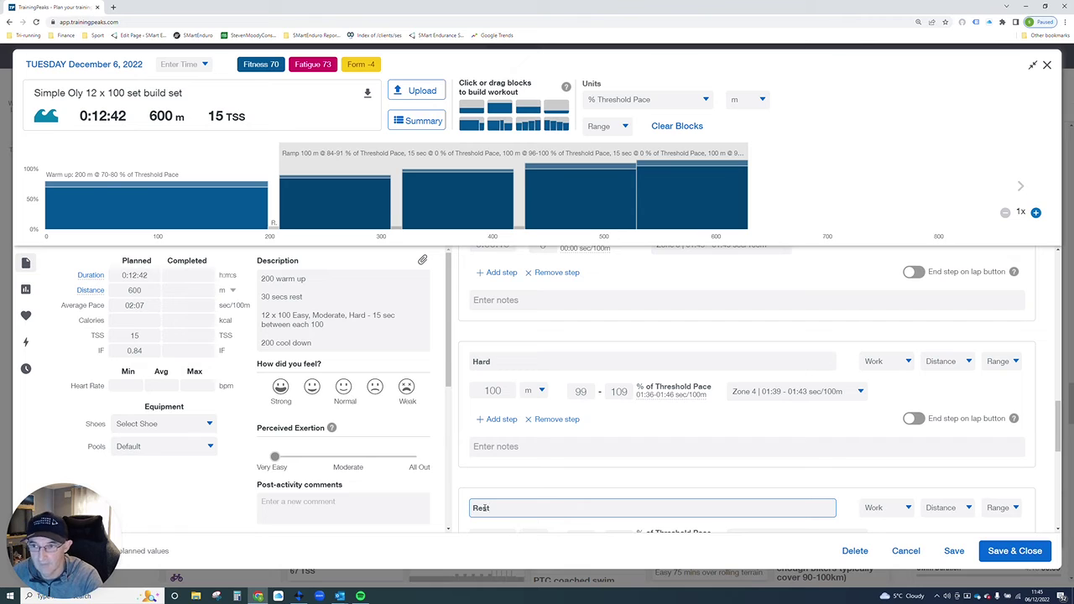
left_click(965, 508)
left_click(941, 522)
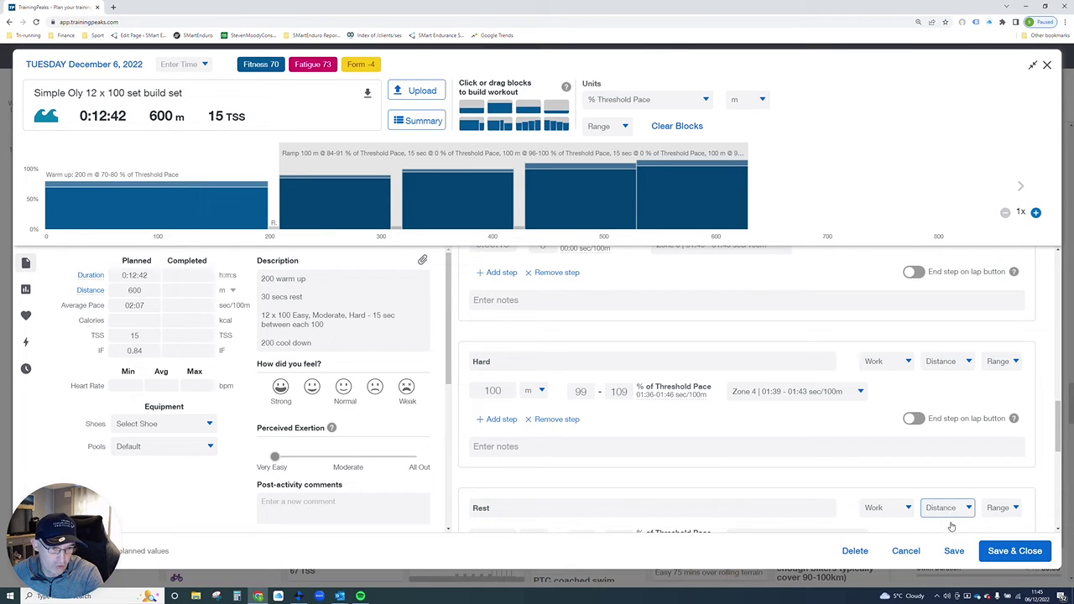
left_click(1012, 510)
left_click(997, 532)
scroll(579, 449, "down", 3)
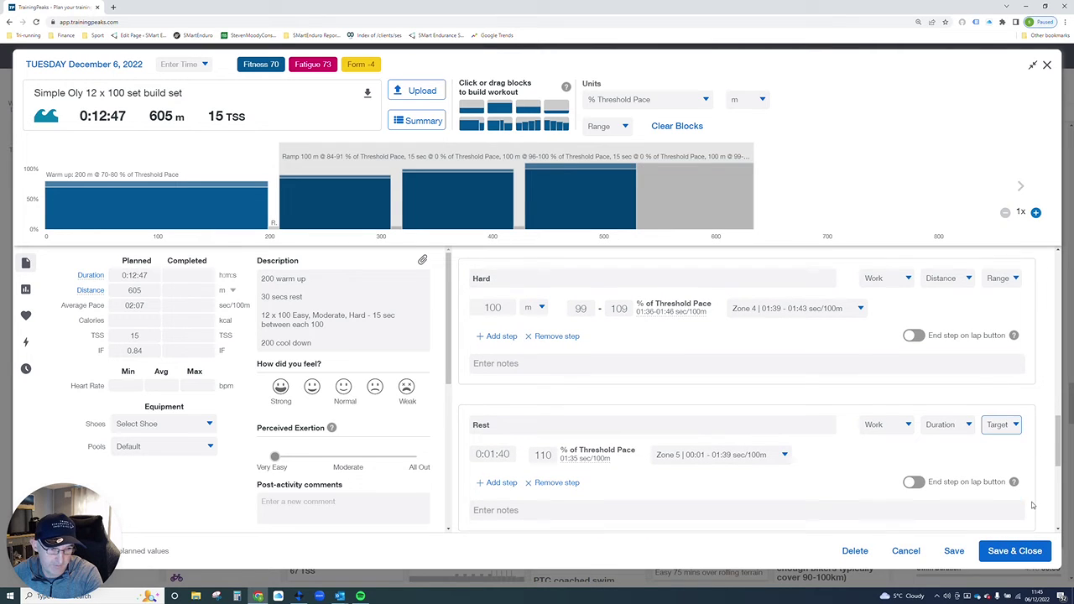
- Set the final Rest duration to 0:00:15 and select its pace value
left_click(512, 411)
key("BackSpace")
key("BackSpace")
type("1")
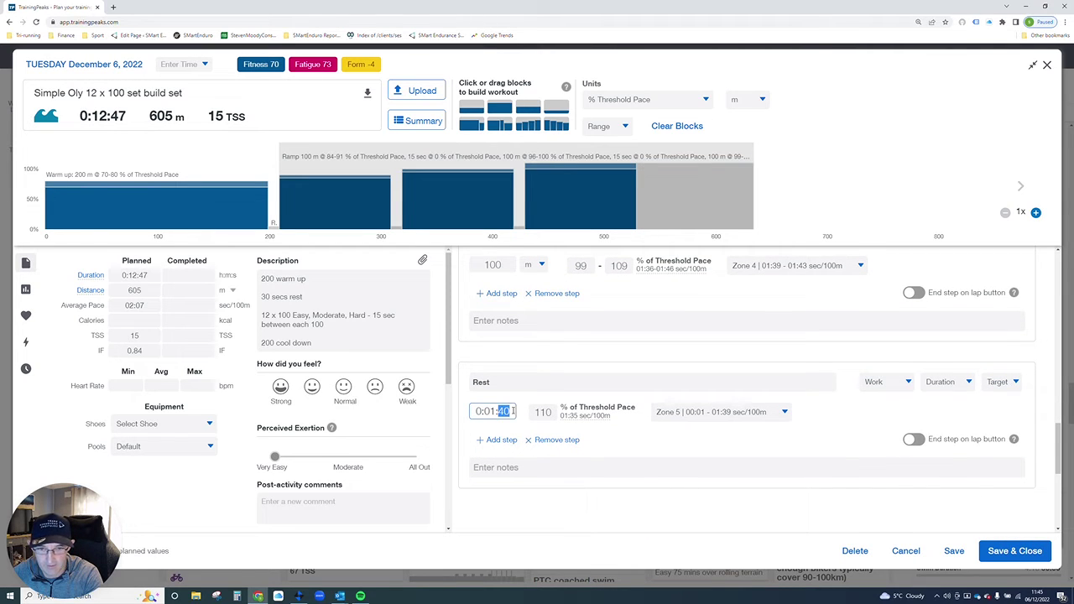
type("5")
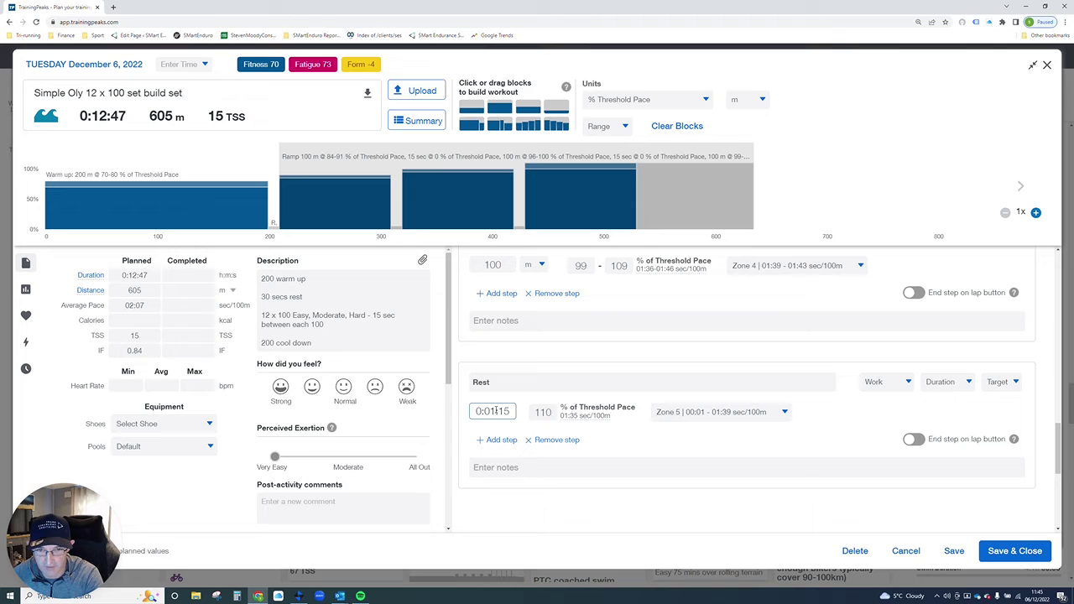
left_click(497, 411)
key("BackSpace")
type("0")
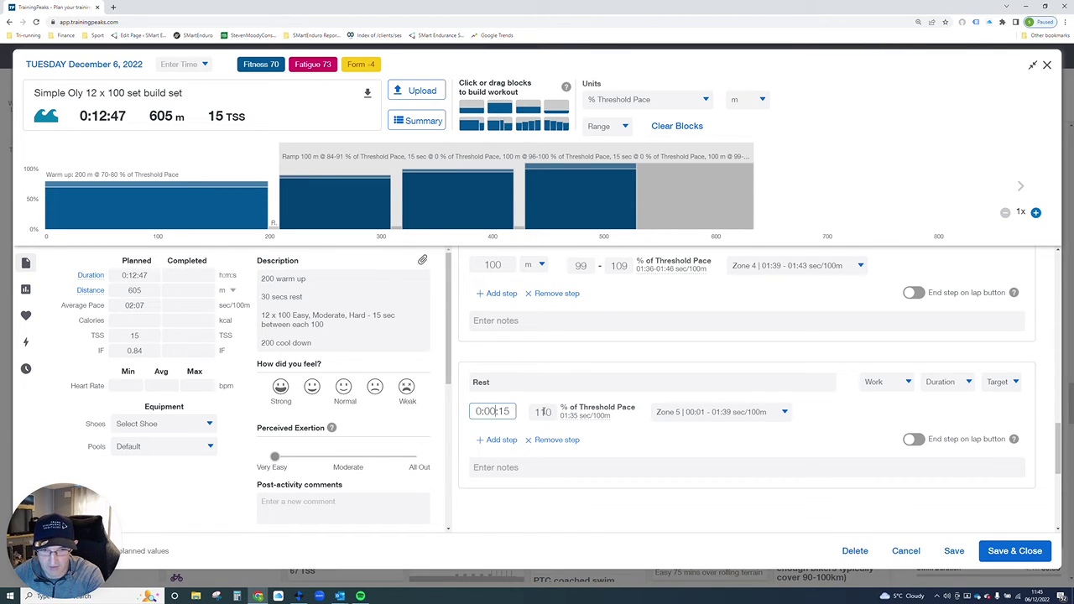
double_click(543, 411)
- Set the last rest's pace to 0, then drag a copy of the Easy–Moderate–Hard ramp onto the end
type("0")
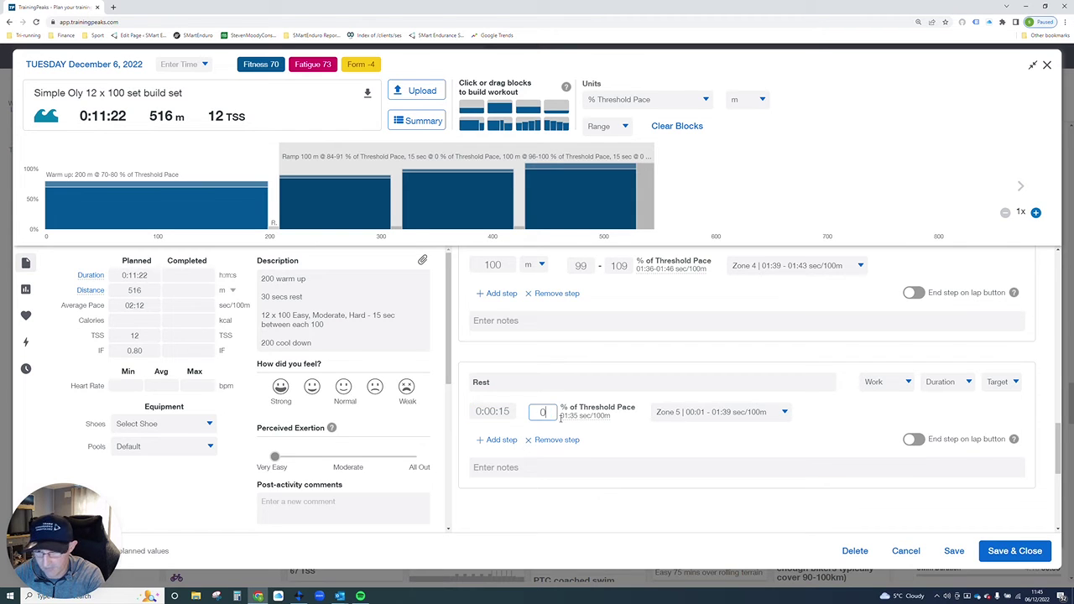
left_click(620, 440)
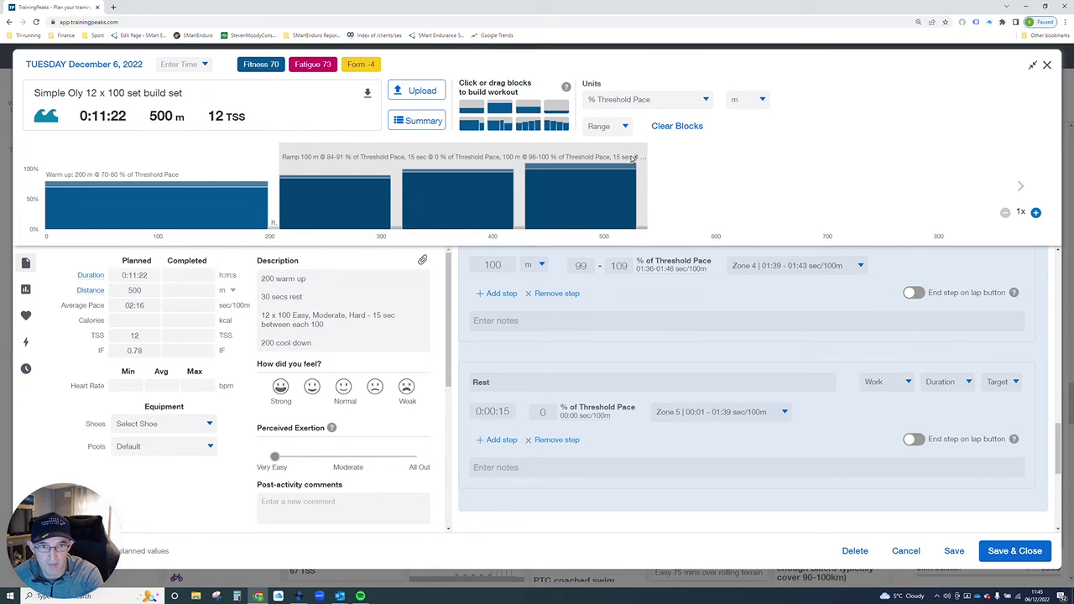
left_click_drag(633, 158, 764, 166)
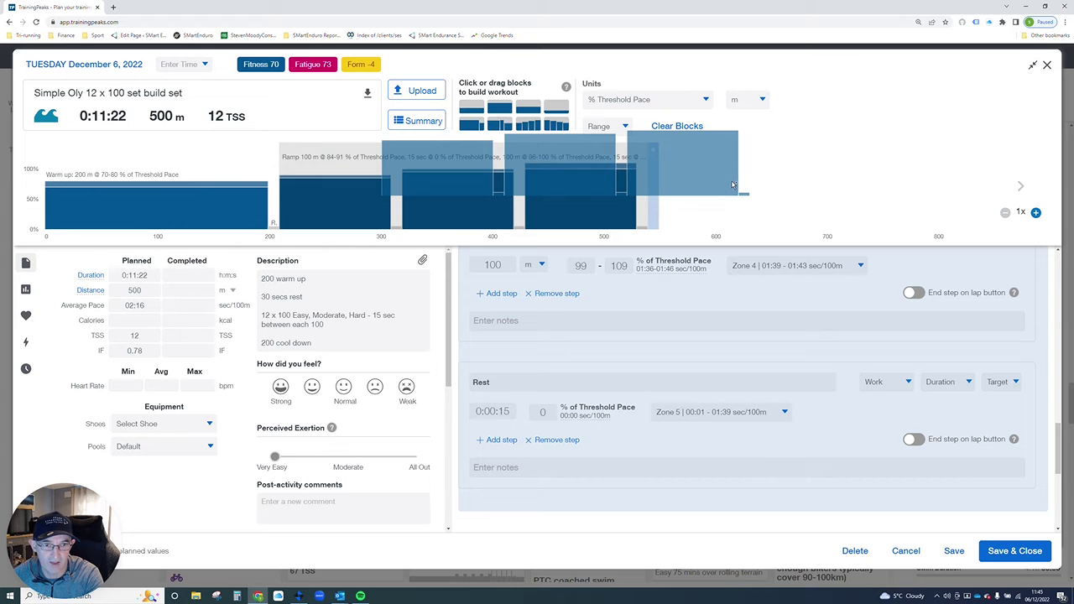
left_click_drag(732, 184, 736, 184)
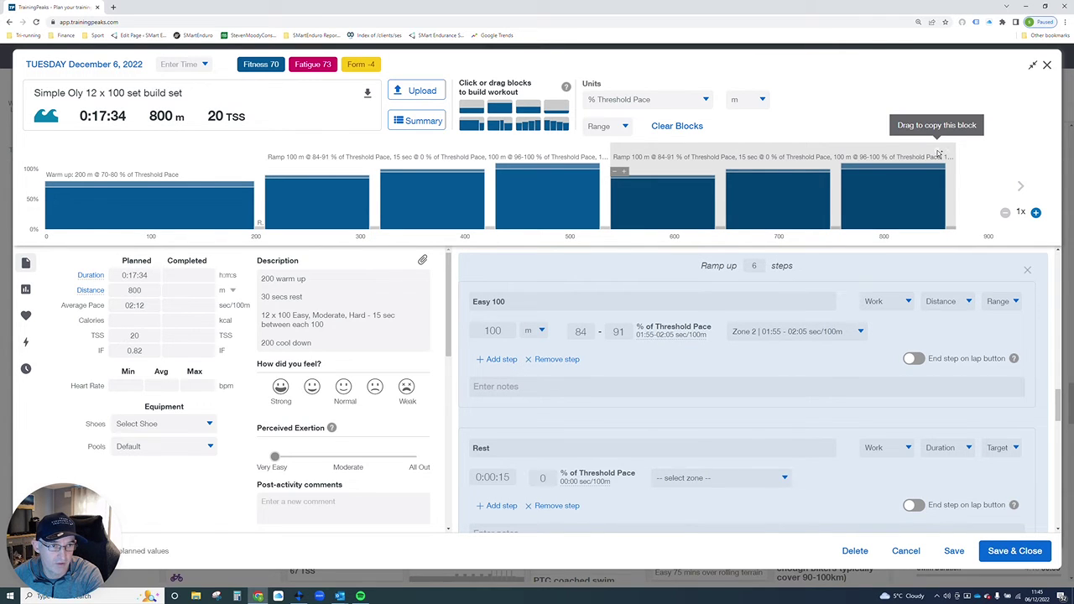
left_click_drag(938, 153, 970, 162)
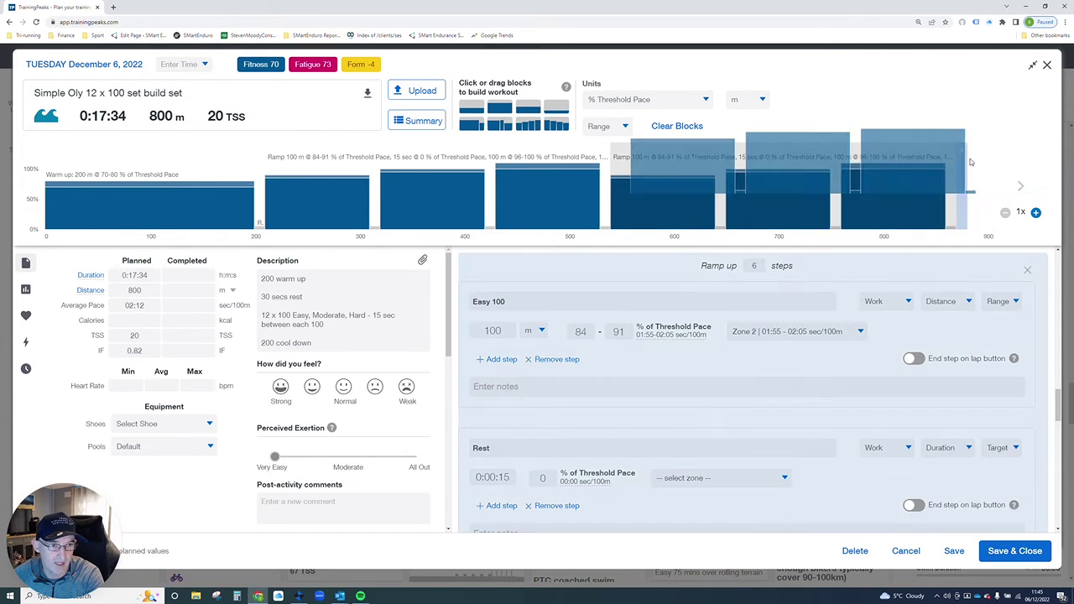
mouse_move(971, 162)
left_mouse_down()
mouse_move(971, 181)
mouse_move(988, 159)
left_mouse_up()
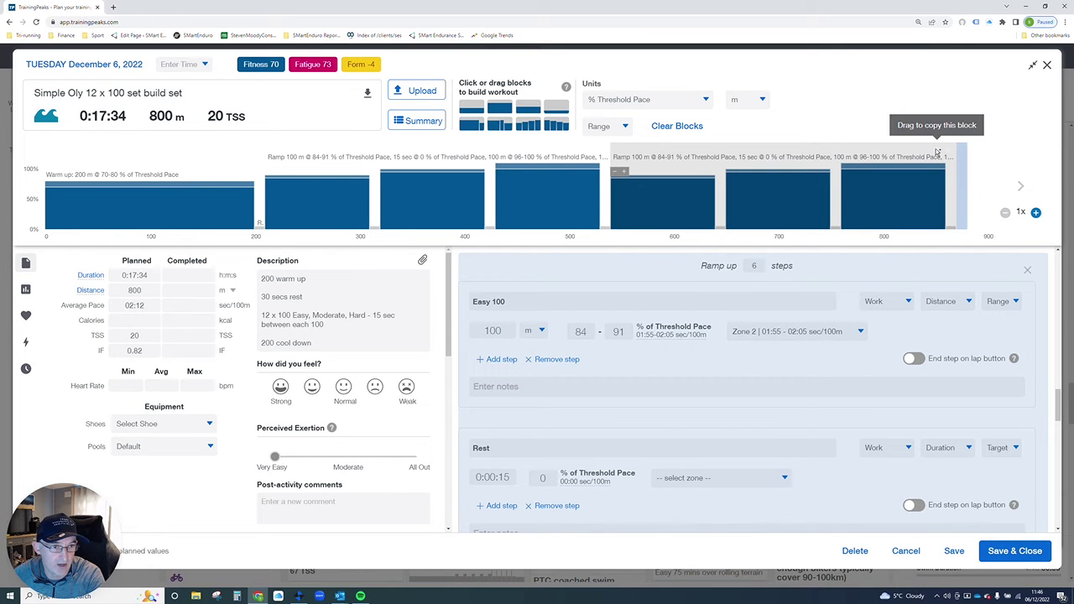
mouse_move(937, 152)
left_mouse_down()
mouse_move(1022, 163)
mouse_move(1013, 153)
left_mouse_up()
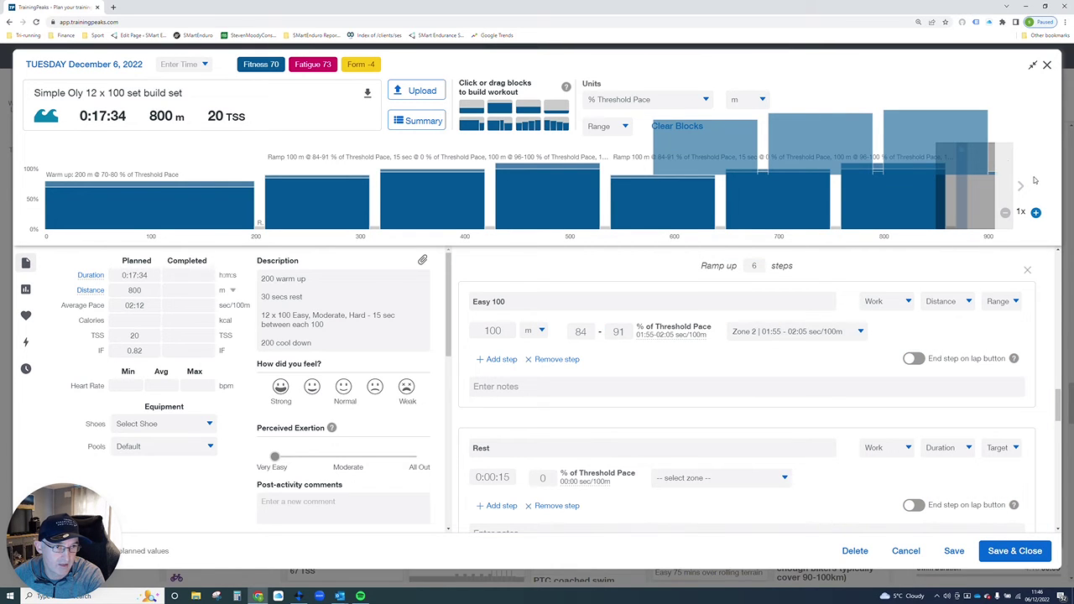
mouse_move(1012, 151)
left_mouse_down()
mouse_move(1015, 199)
mouse_move(1022, 189)
mouse_move(966, 201)
mouse_move(999, 343)
mouse_move(962, 172)
left_mouse_up()
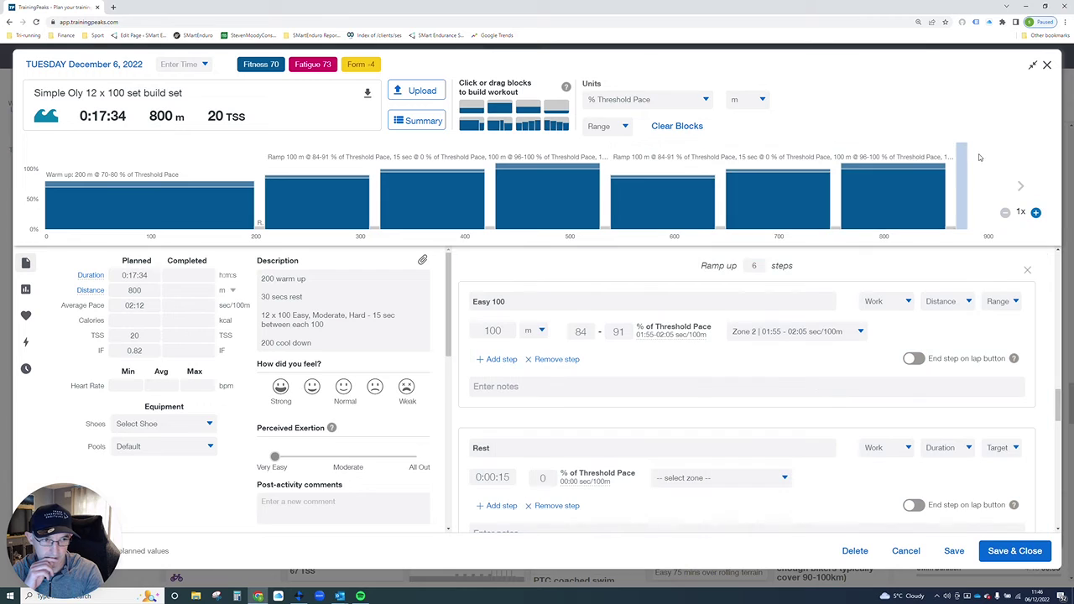
- Save progress and copy the Easy–Moderate–Hard ramp block twice, making four ramps (1400 m, 0:29:58)
left_click(956, 550)
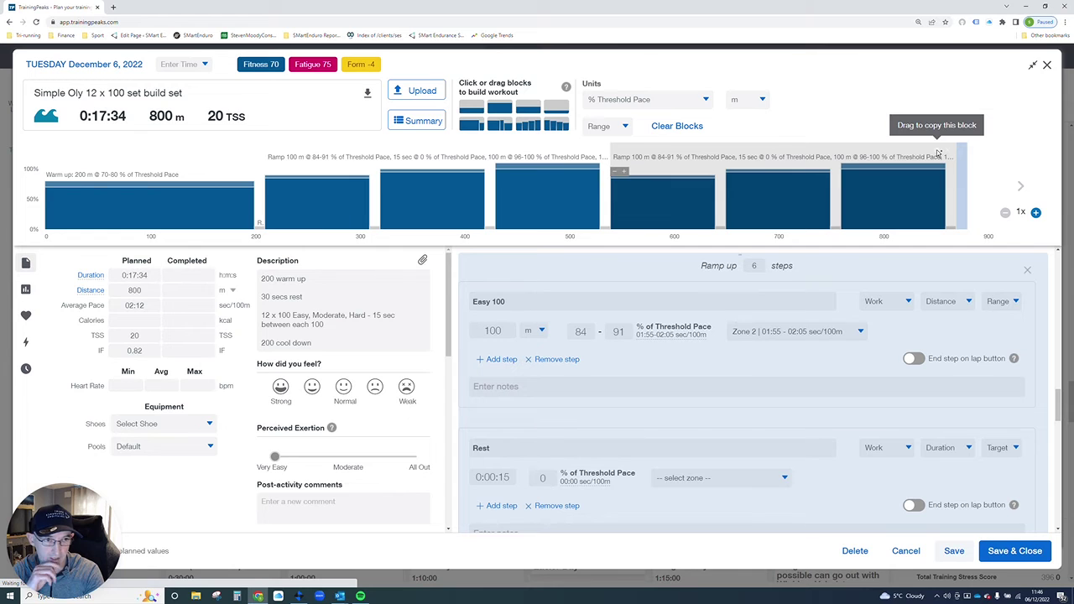
left_click_drag(938, 152, 990, 162)
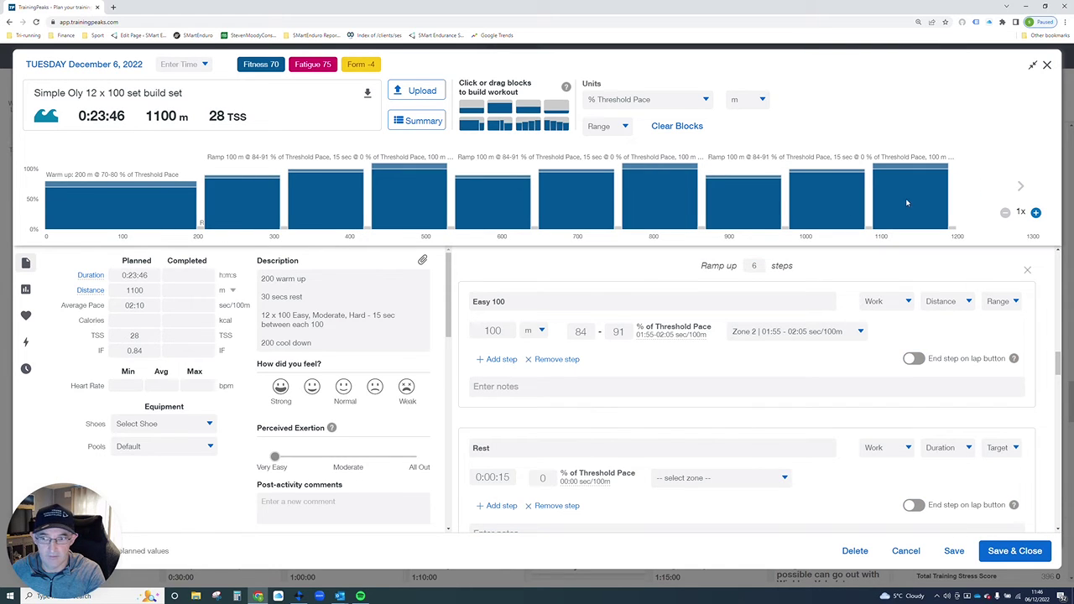
mouse_move(826, 197)
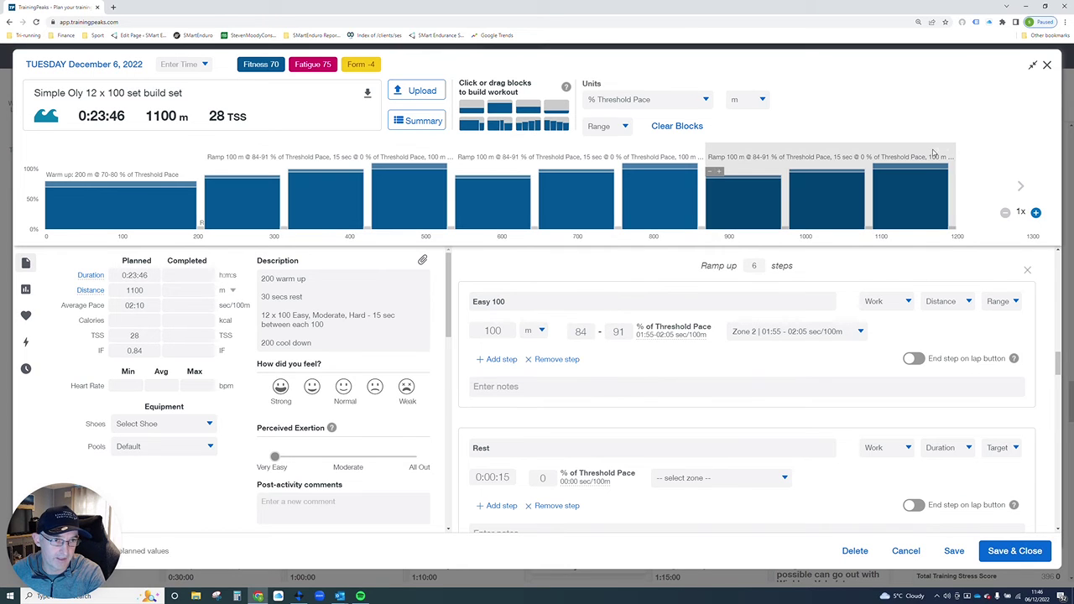
left_click_drag(942, 156, 1010, 155)
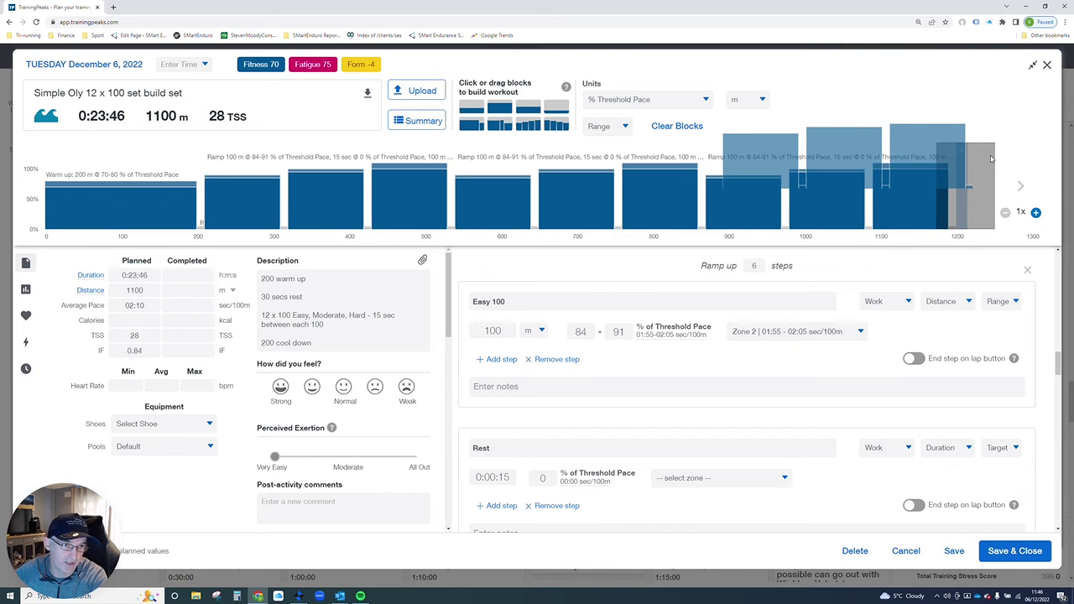
left_click_drag(996, 155, 1015, 172)
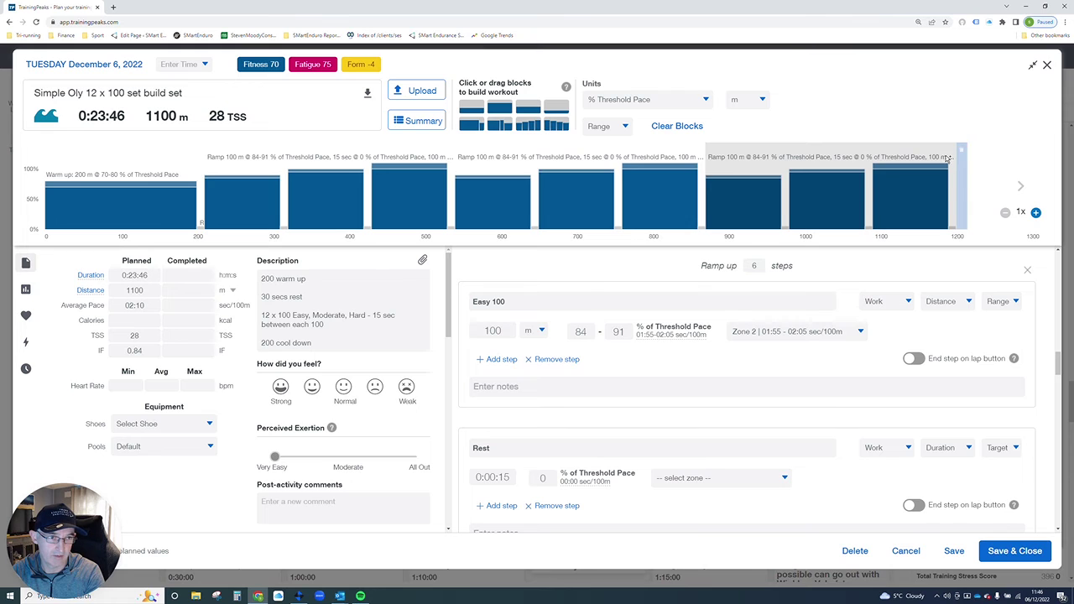
left_click_drag(938, 155, 990, 155)
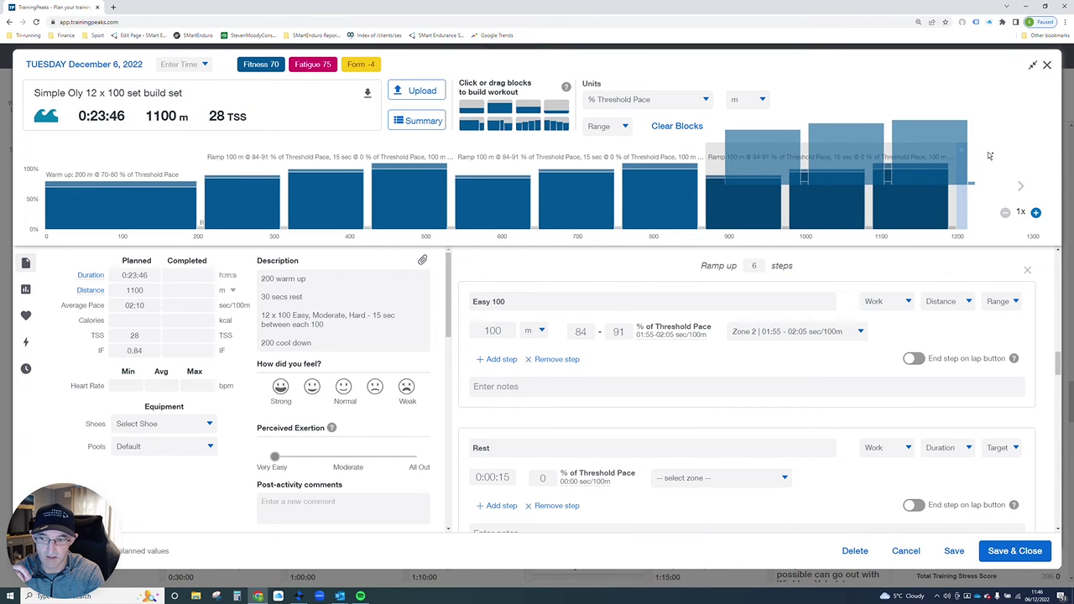
left_click_drag(987, 152, 988, 152)
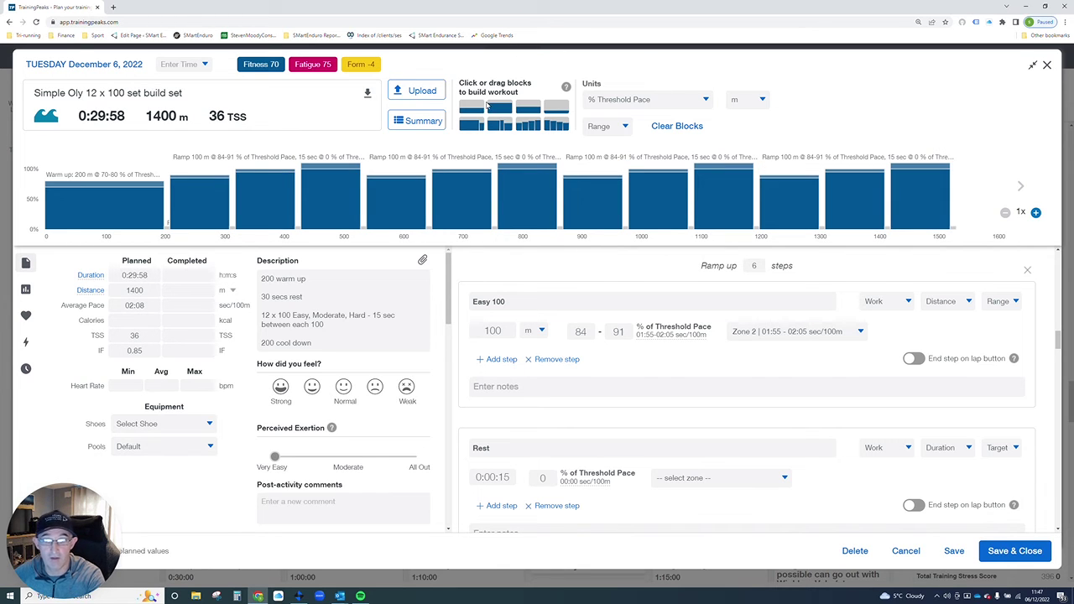
- Place a 200 m Cool Down block at 70–80% threshold pace after the last ramp
mouse_move(487, 104)
left_mouse_down()
mouse_move(307, 320)
mouse_move(289, 308)
left_mouse_up()
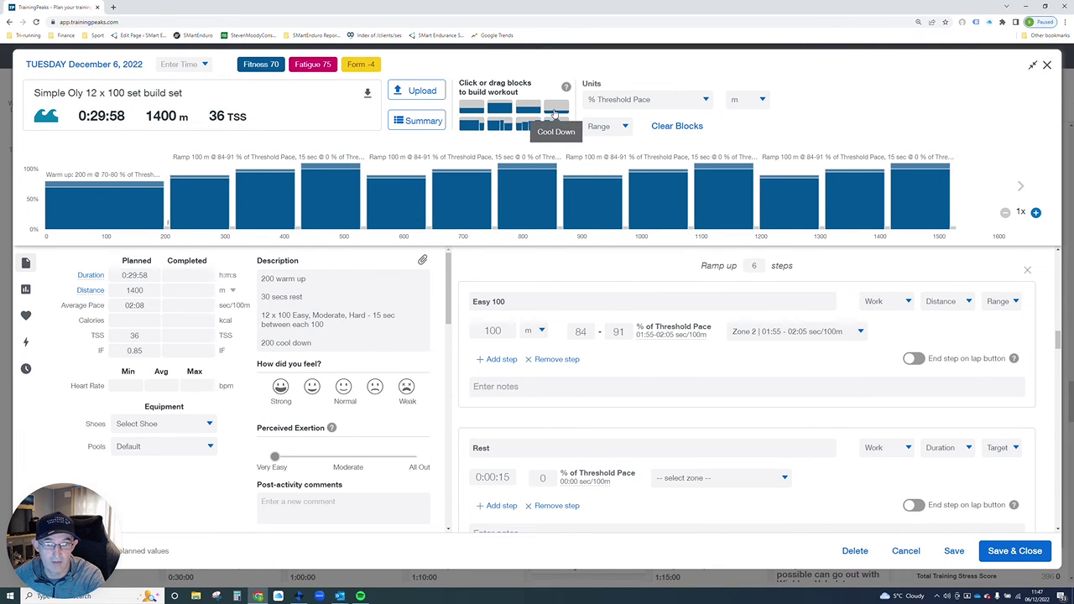
mouse_move(553, 112)
left_mouse_down()
mouse_move(978, 180)
mouse_move(767, 159)
left_mouse_up()
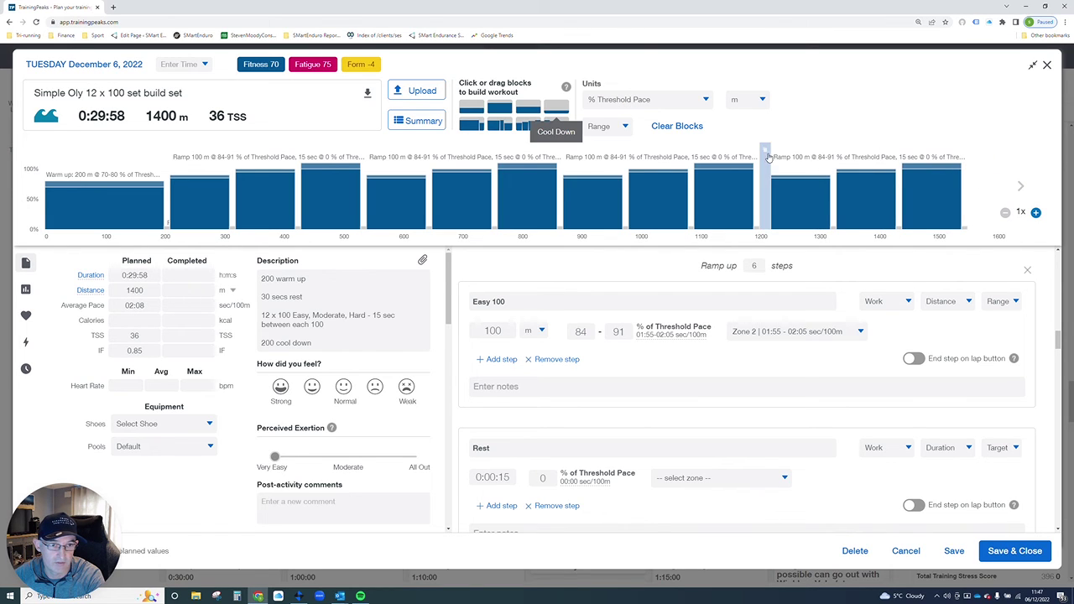
mouse_move(767, 160)
left_mouse_down()
mouse_move(1018, 157)
mouse_move(967, 168)
mouse_move(1003, 157)
left_mouse_up()
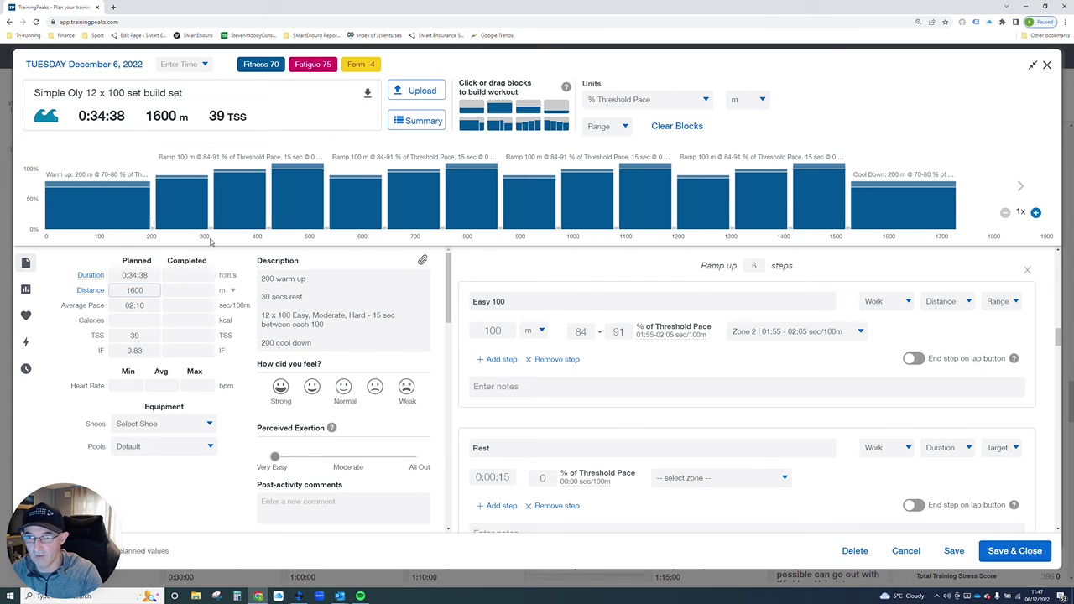
- Save the workout to Tuesday and reopen it to confirm 0:34:38, 1600 m, 39 TSS
left_click(1016, 551)
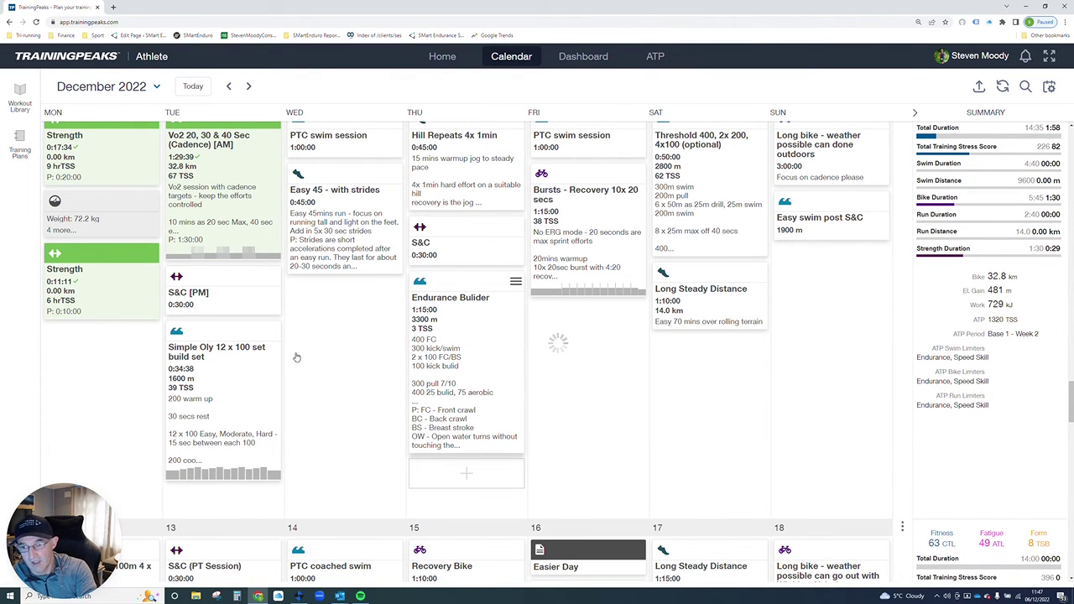
mouse_move(222, 395)
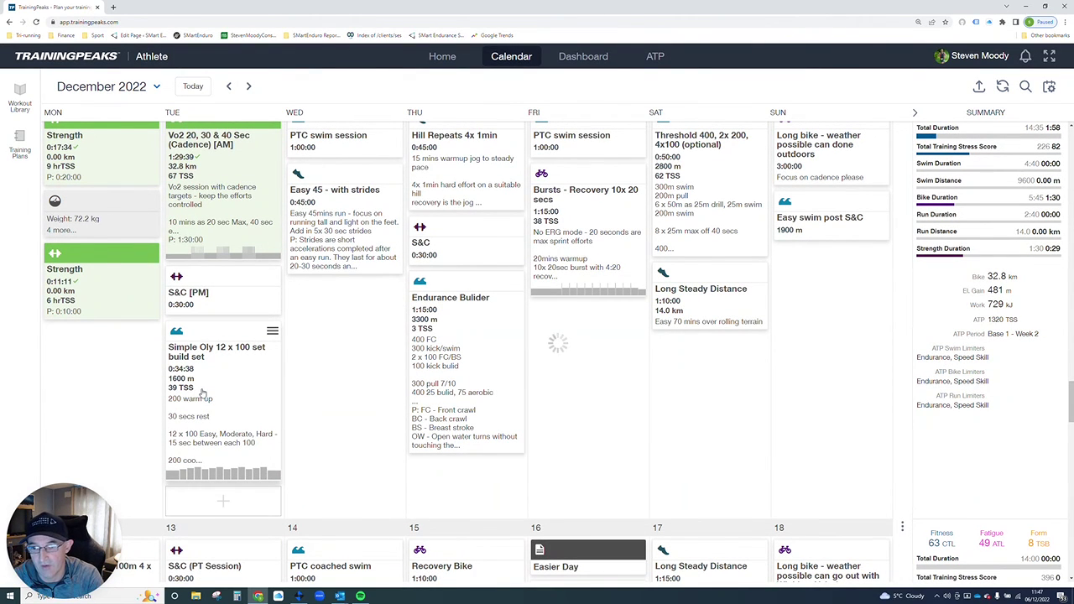
left_click(201, 393)
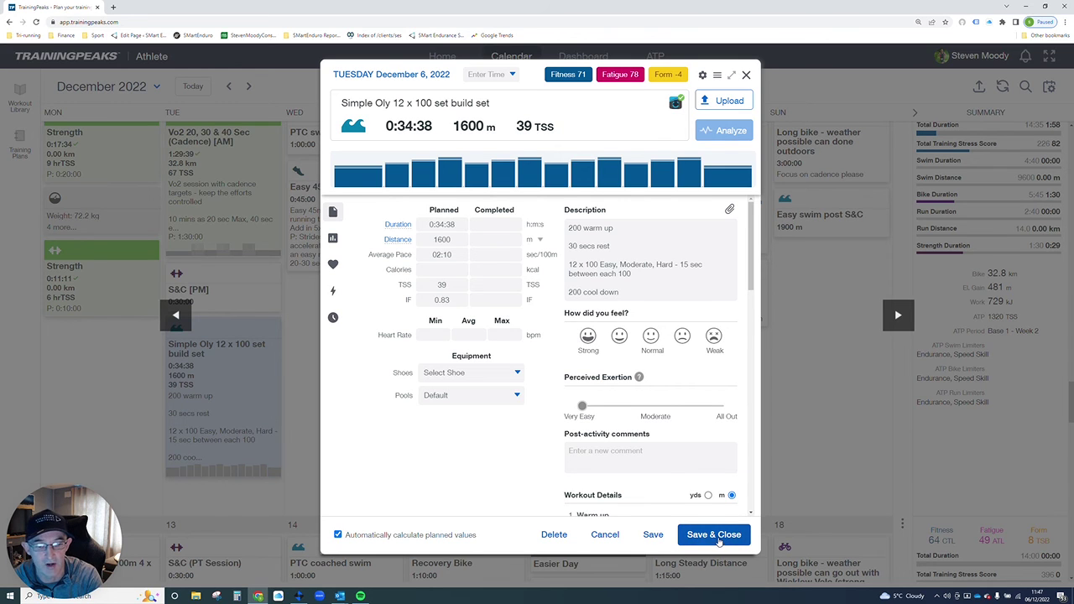
left_click(713, 535)
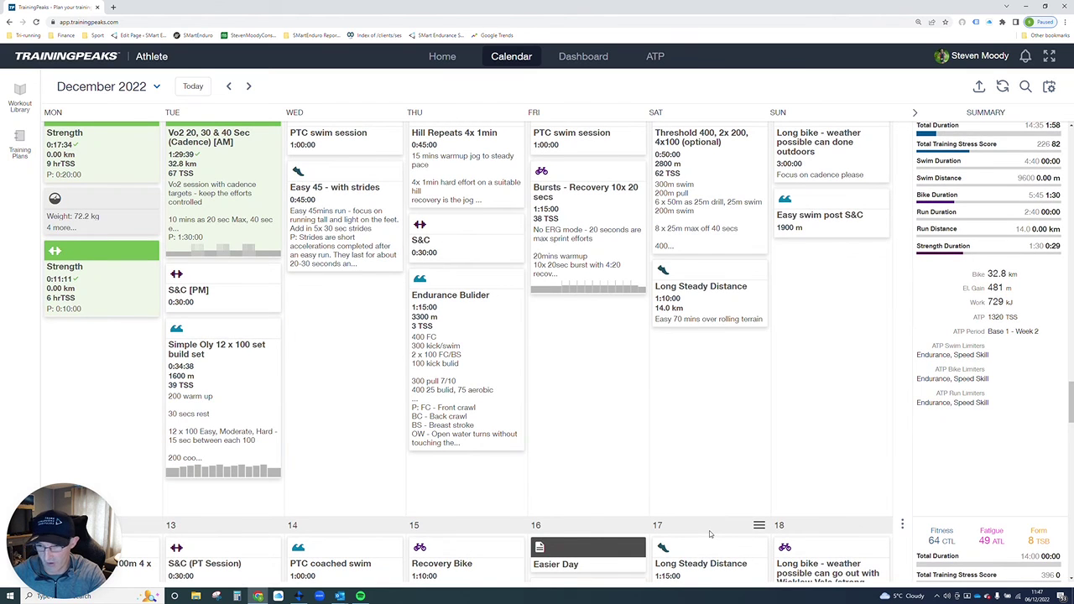